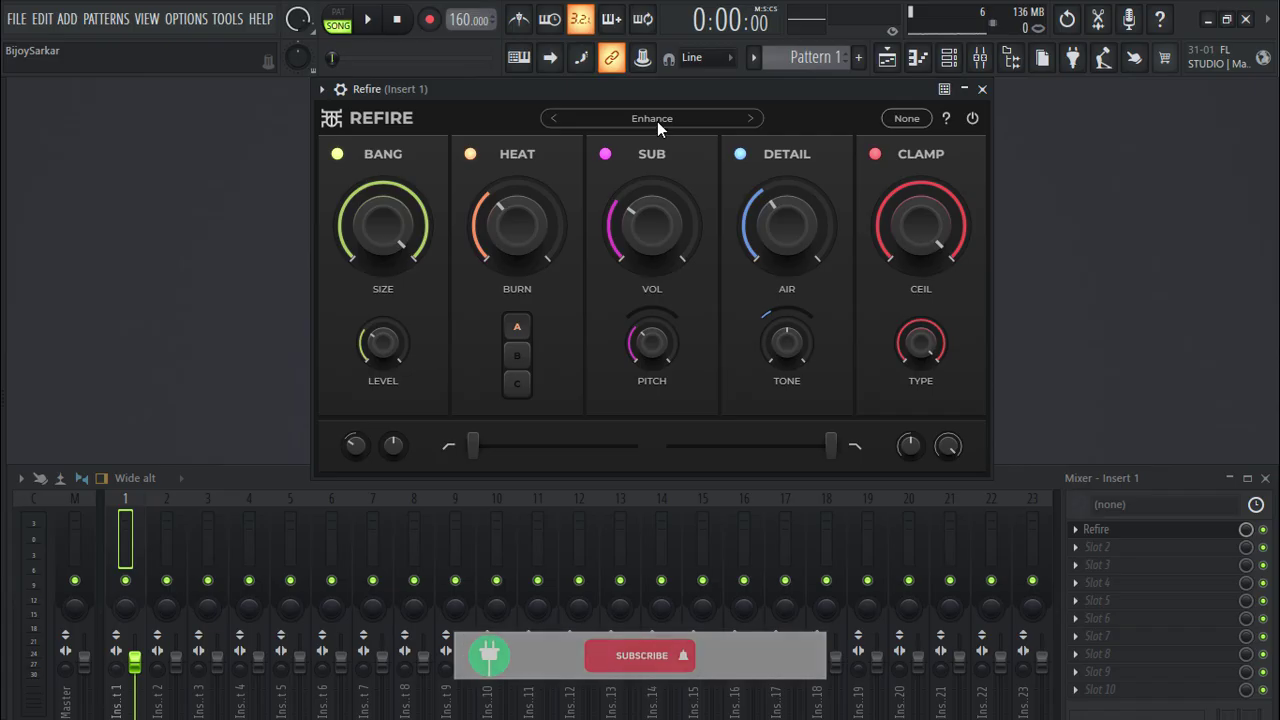
# Step: Open Refire's preset list and dismiss it, leaving the Enhance preset loaded
pyautogui.click(698, 167)
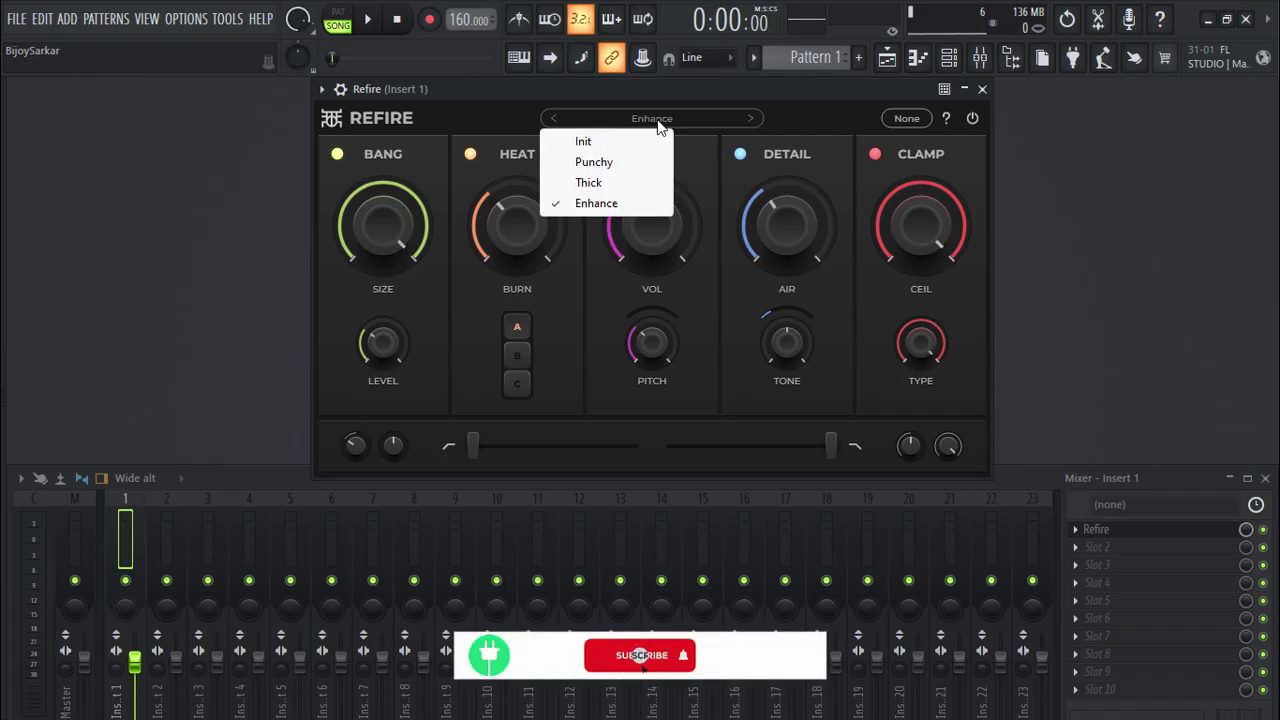
pyautogui.click(800, 128)
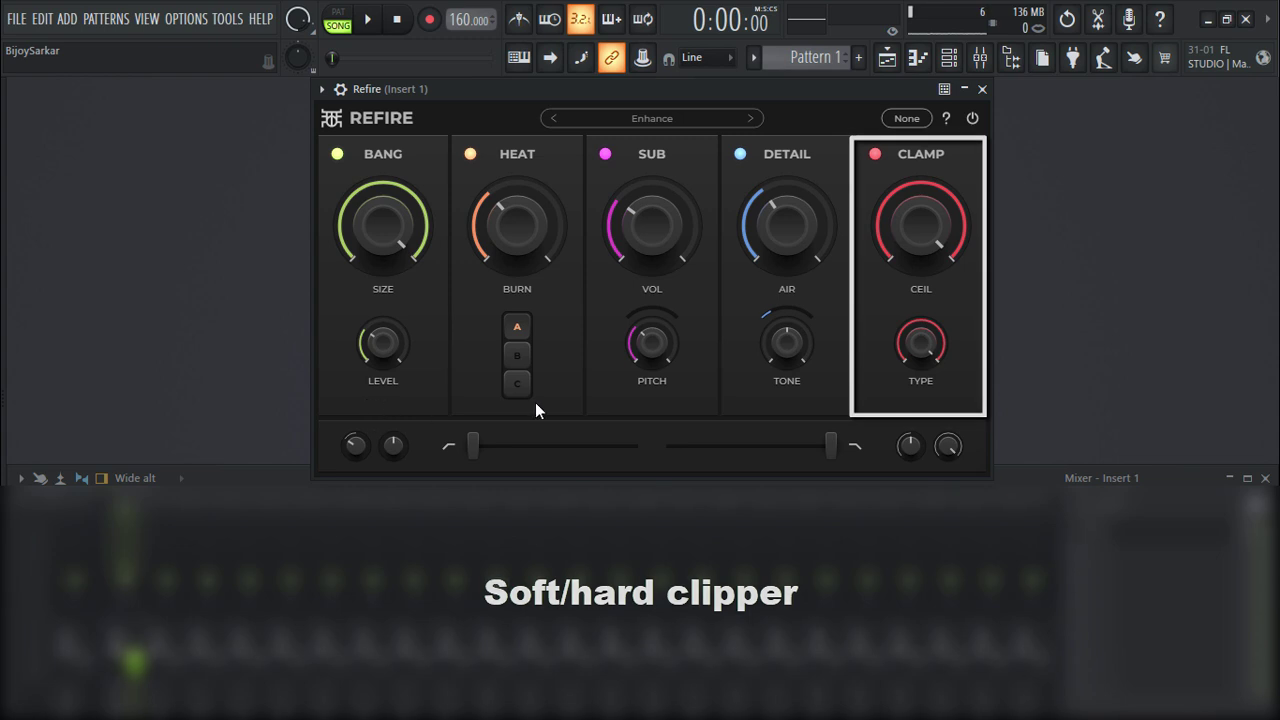
# Step: Toggle Refire's BANG and HEAT bands off and back on, then bring the mixer forward
pyautogui.click(337, 155)
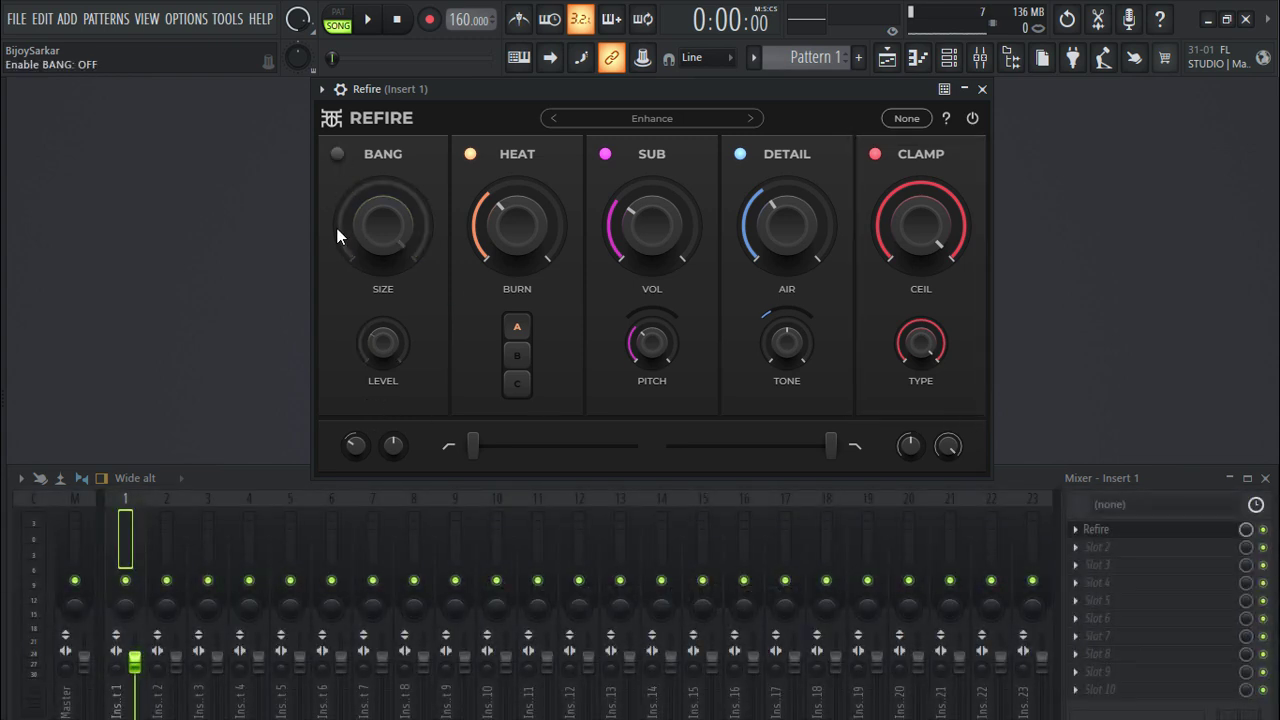
pyautogui.click(338, 155)
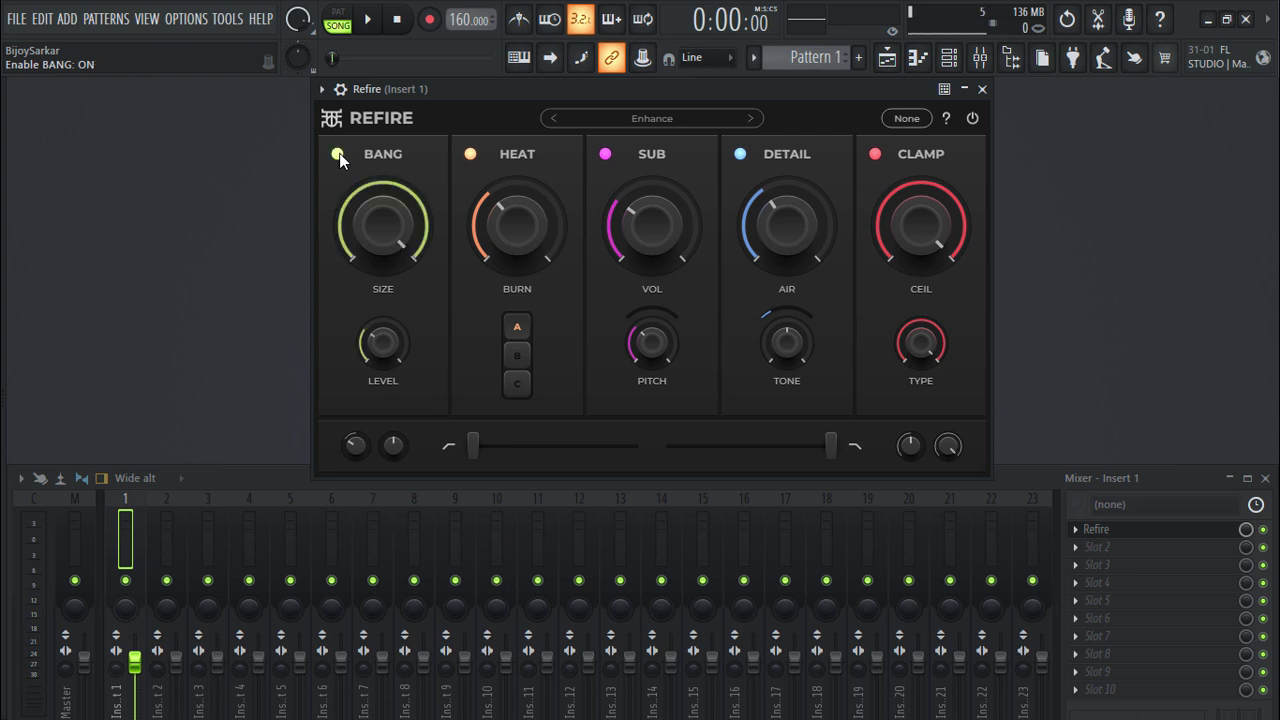
pyautogui.click(470, 154)
pyautogui.click(470, 154)
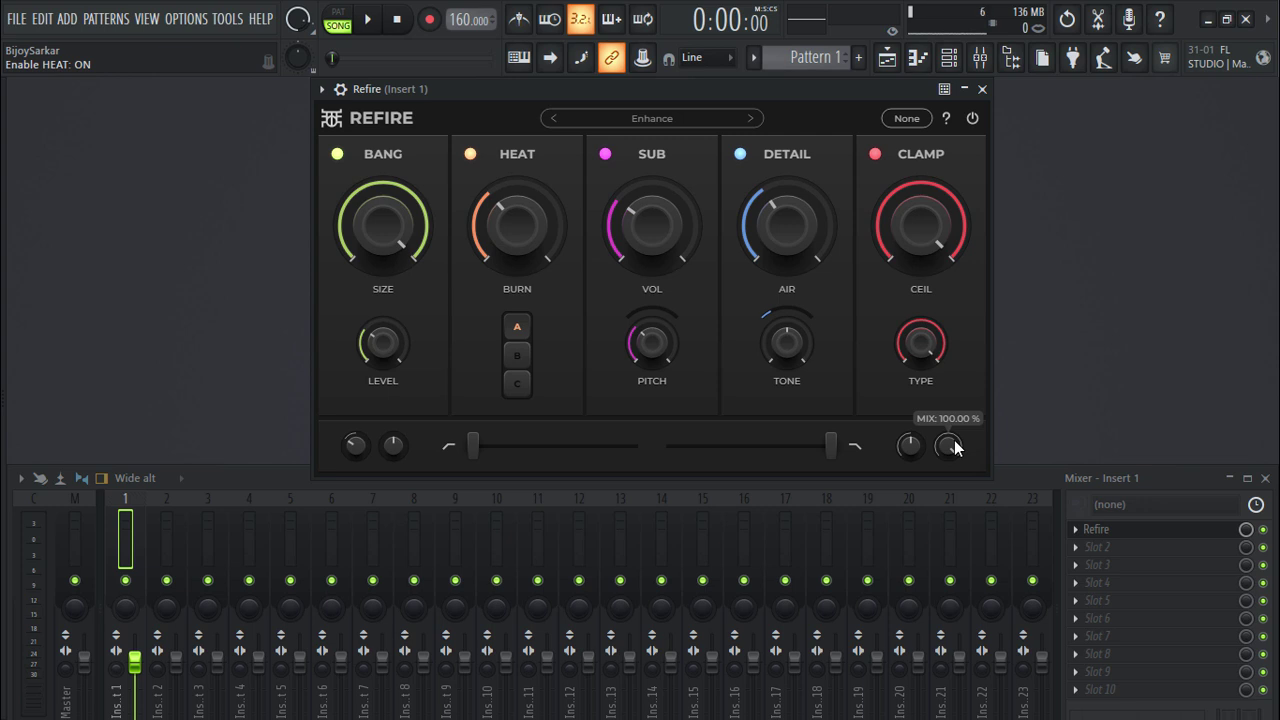
pyautogui.click(990, 472)
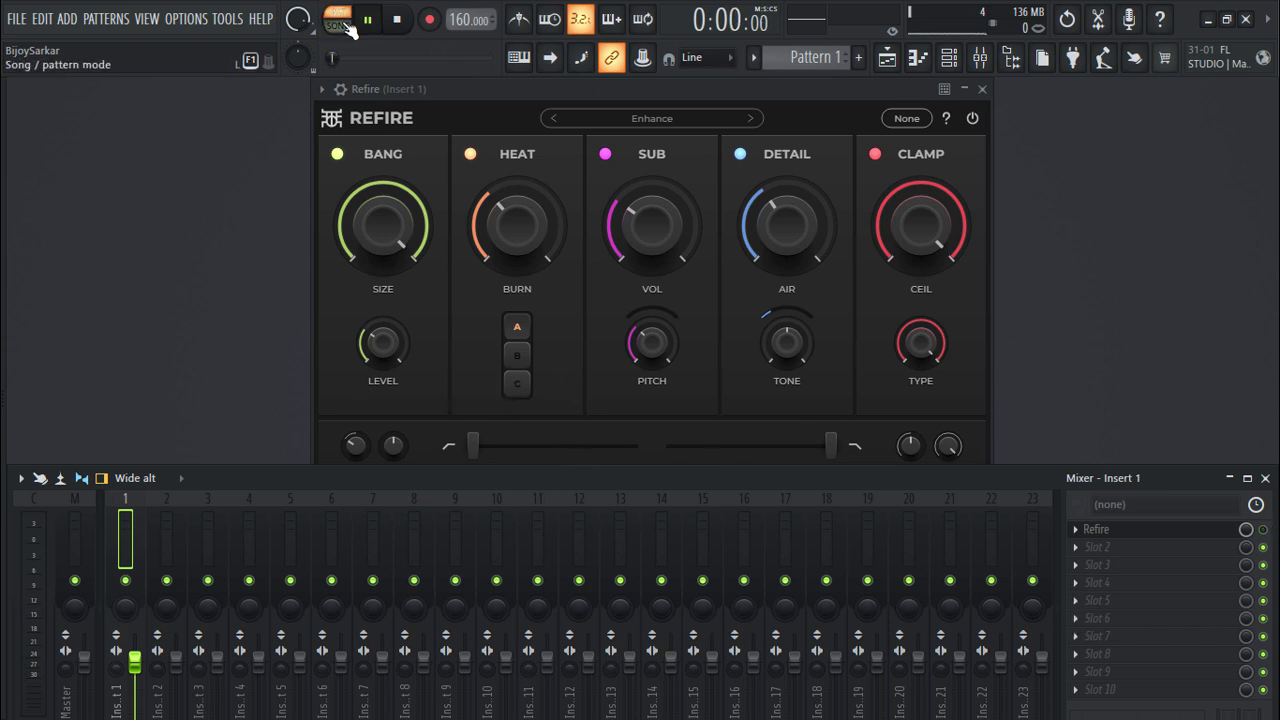
# Step: Play the song briefly, then switch Refire to the Punchy preset and play it
pyautogui.click(368, 19)
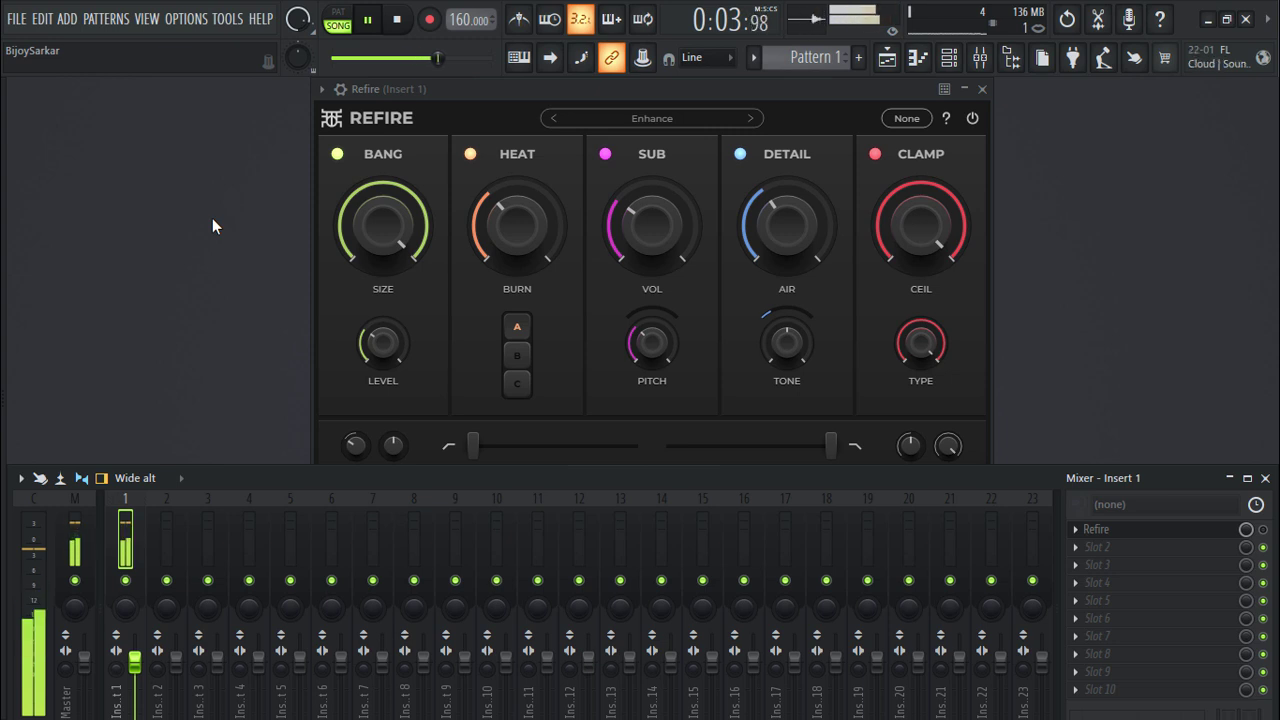
pyautogui.click(396, 20)
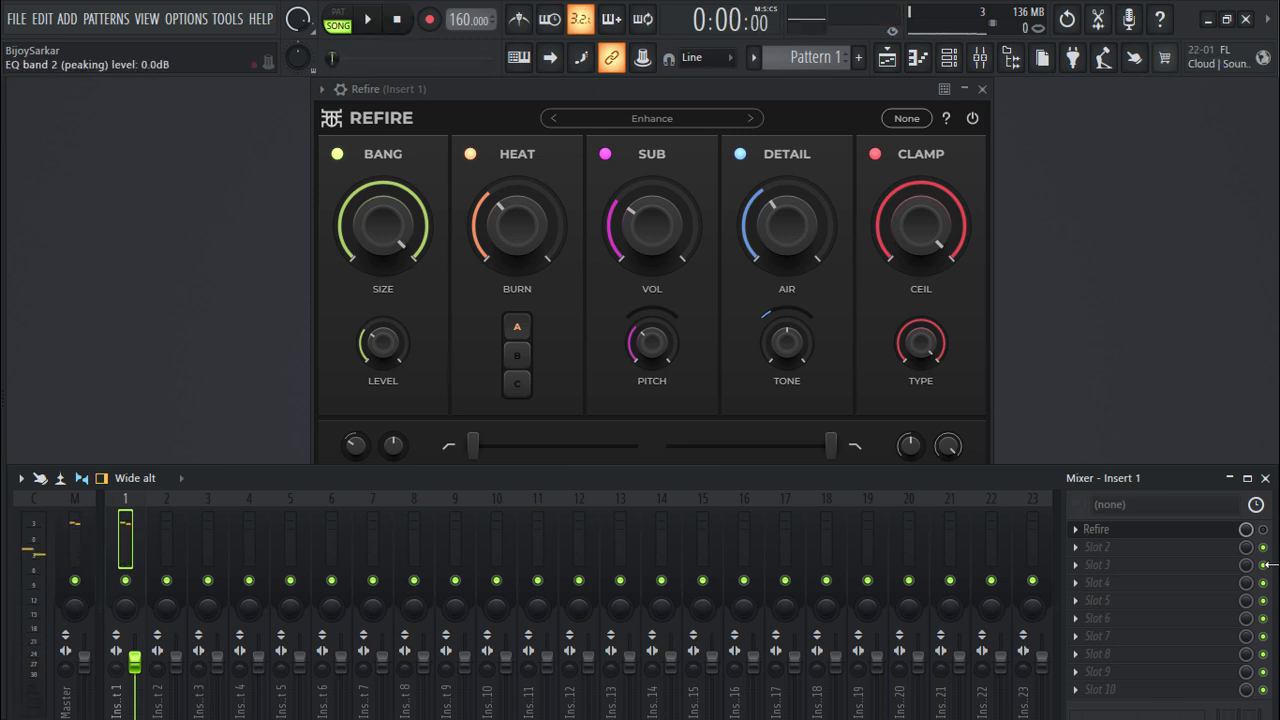
pyautogui.click(645, 118)
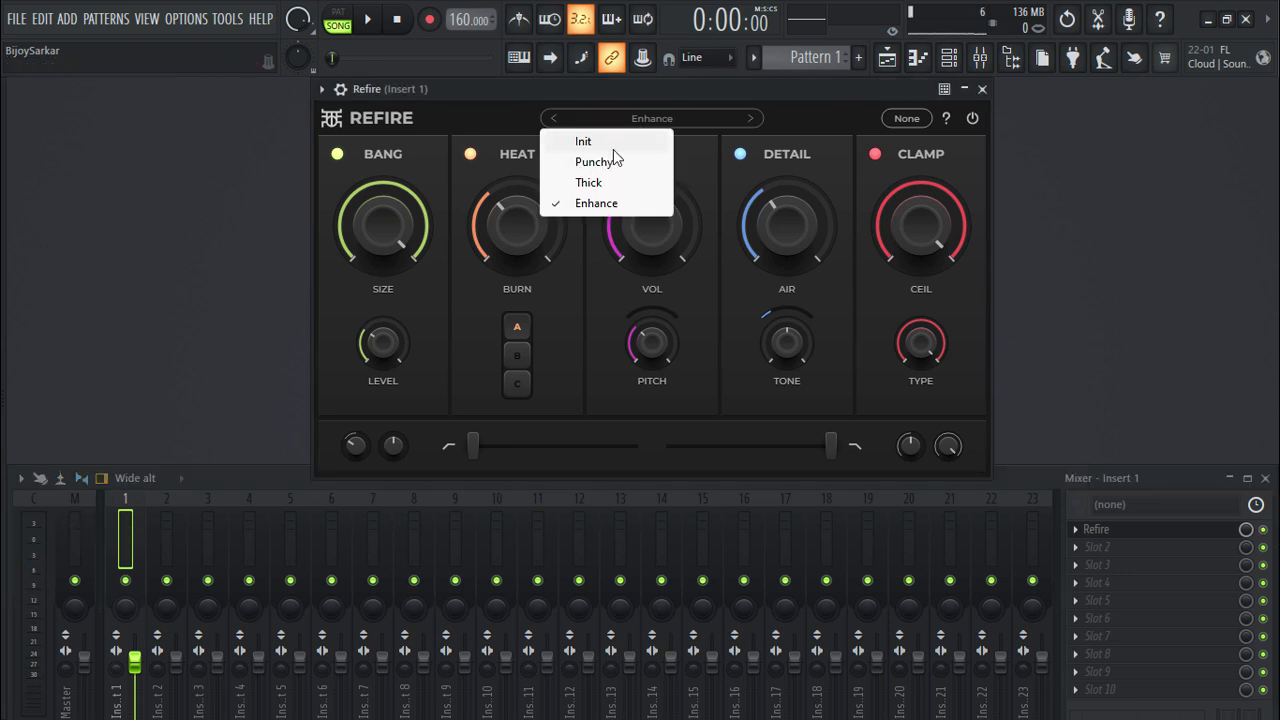
pyautogui.click(594, 162)
pyautogui.click(370, 20)
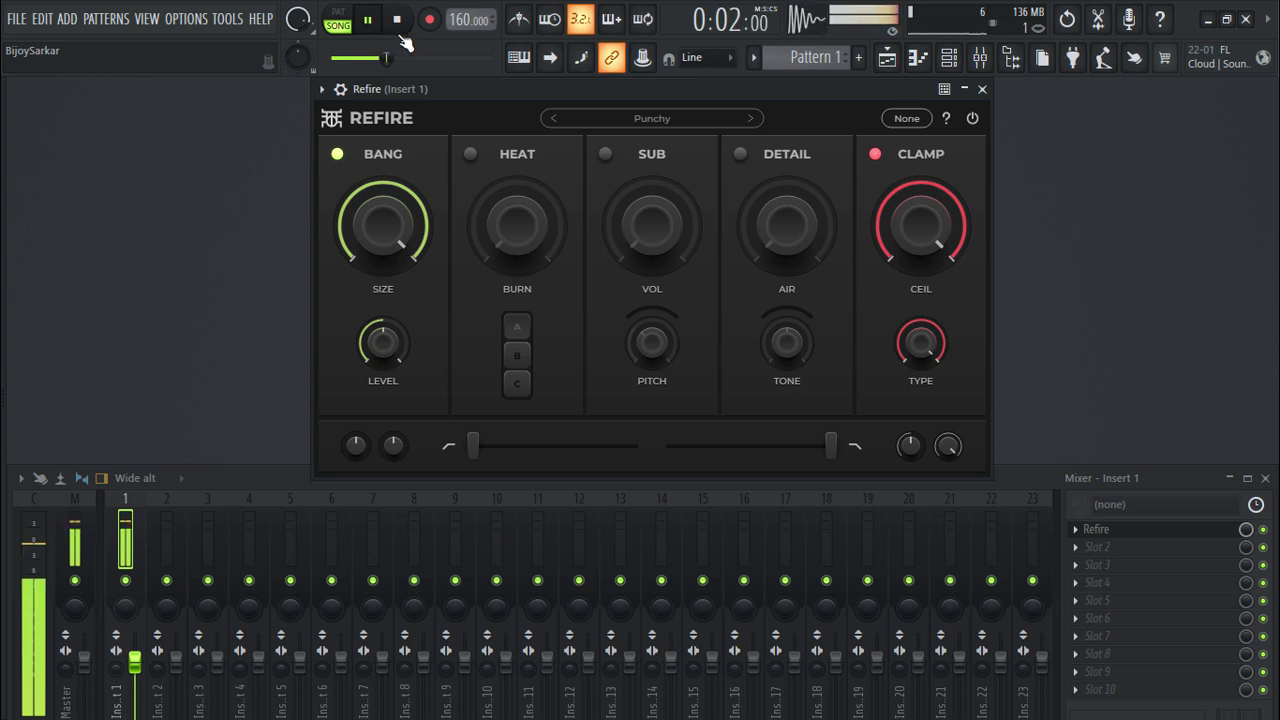
# Step: Audition Refire's Thick preset, then return to the Enhance preset
pyautogui.click(652, 118)
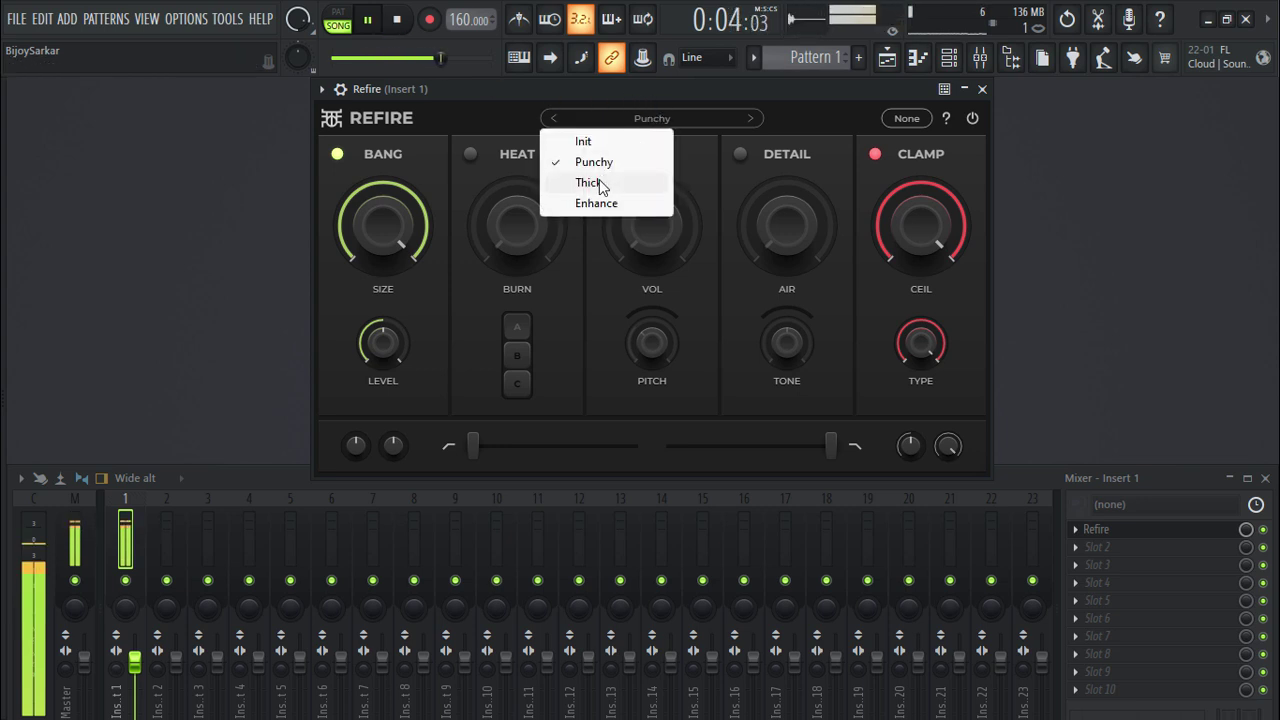
pyautogui.click(676, 184)
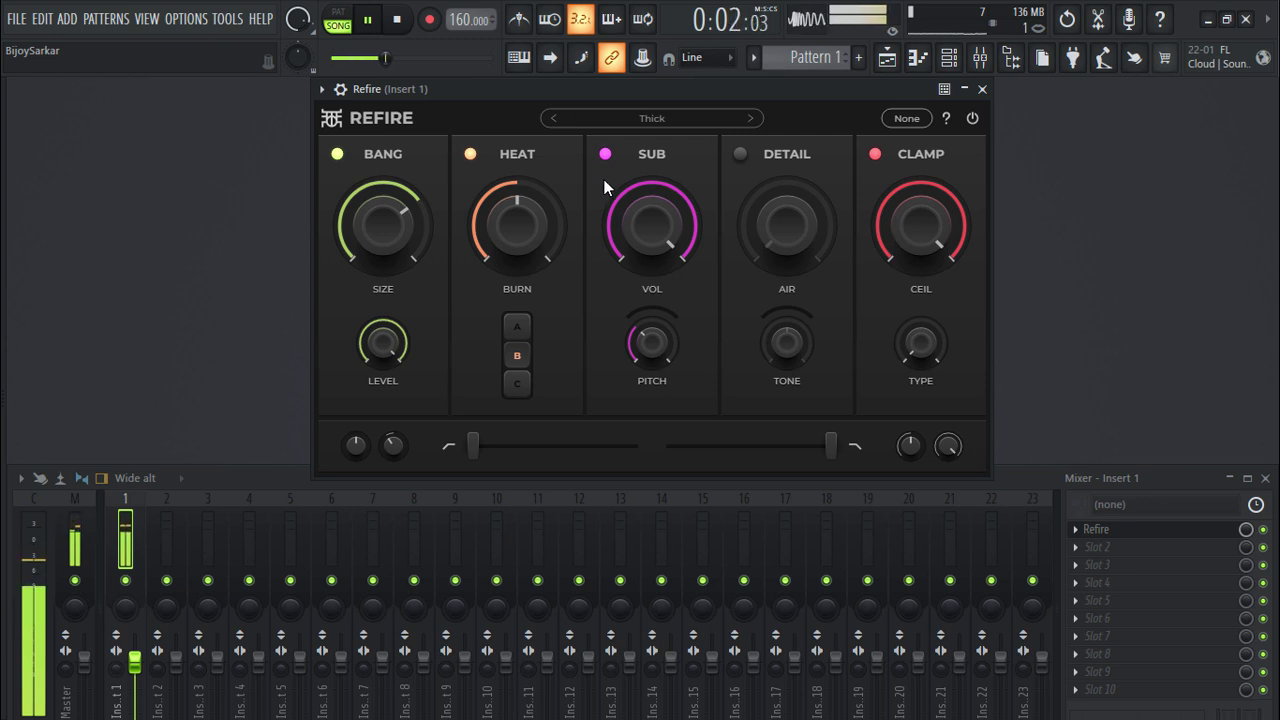
pyautogui.click(649, 118)
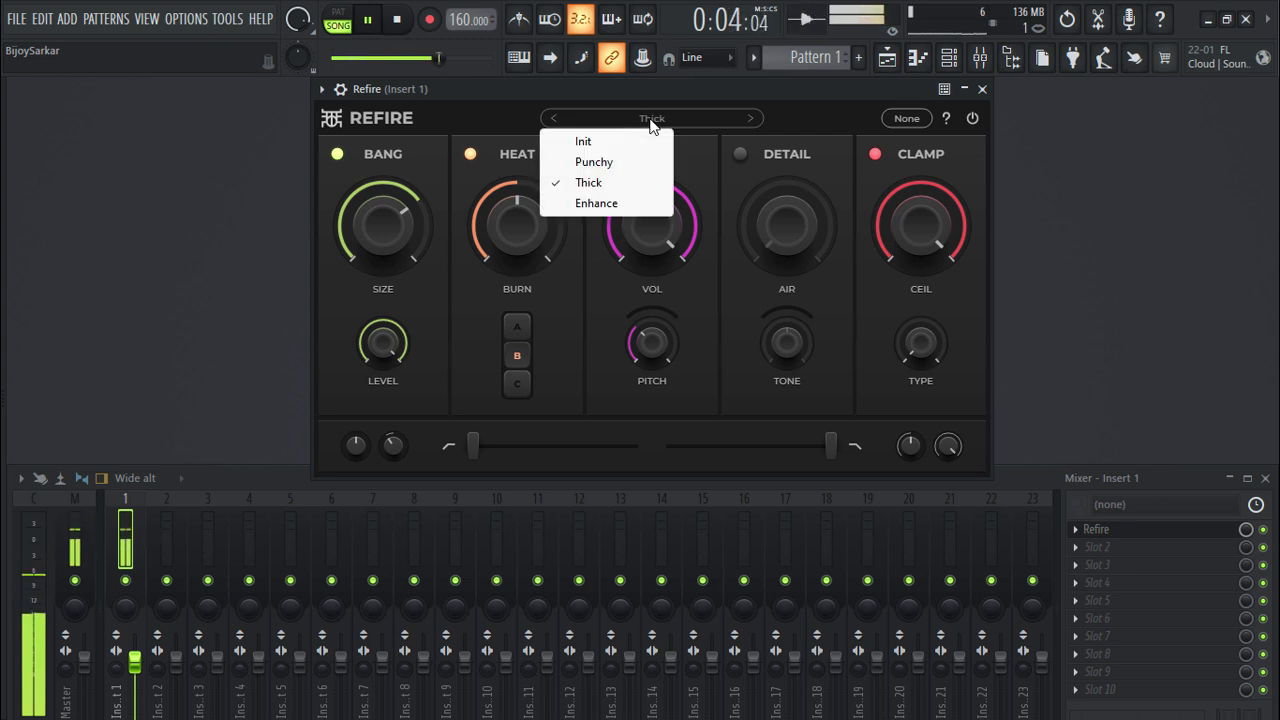
pyautogui.click(608, 204)
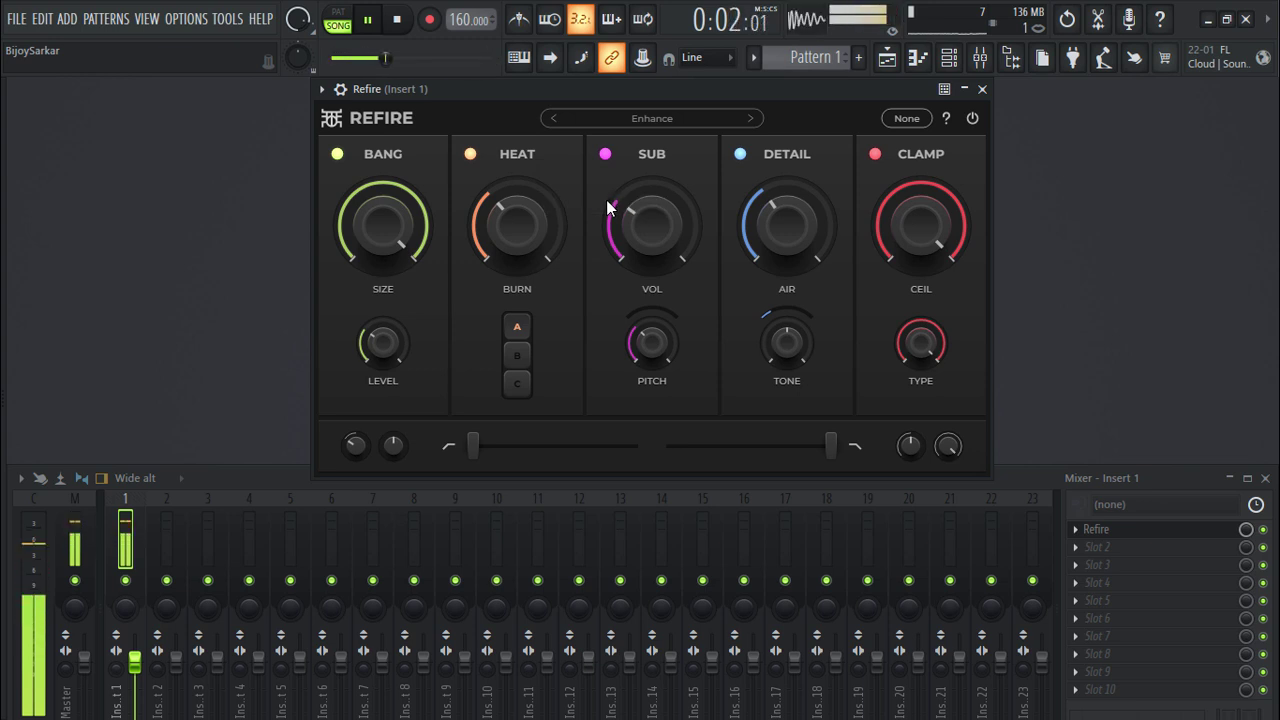
pyautogui.click(649, 120)
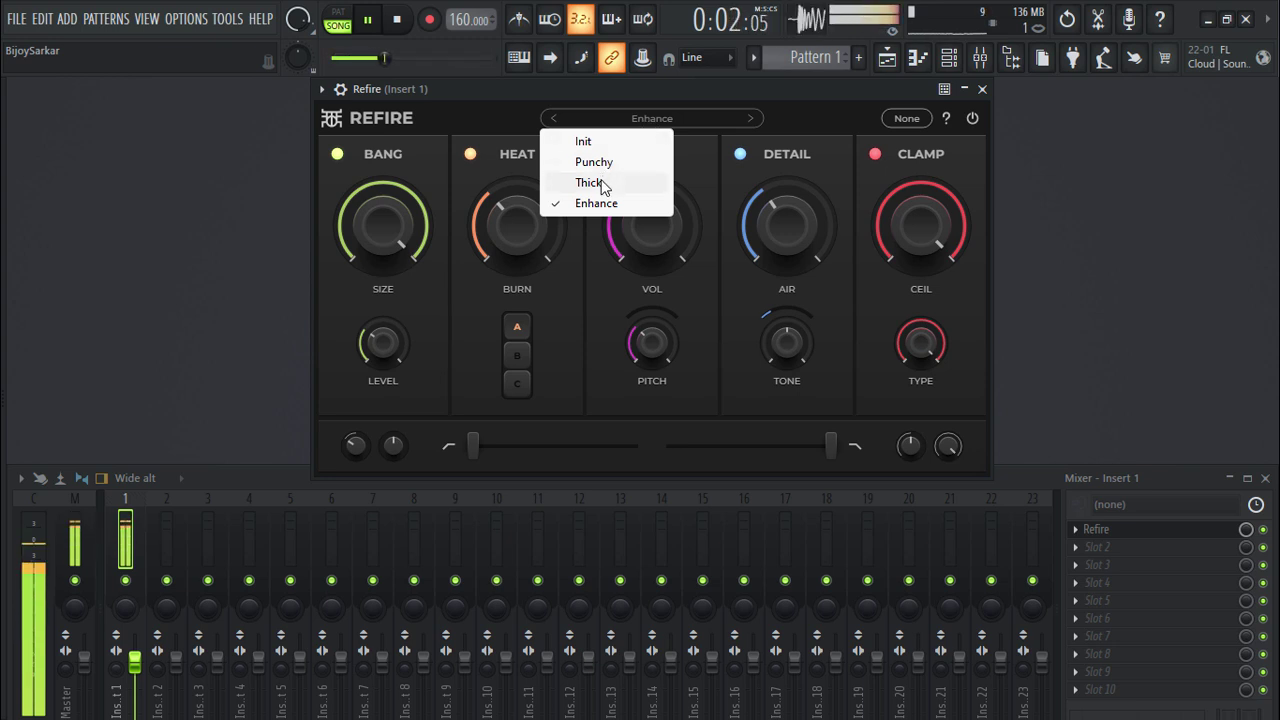
# Step: Play the song with the Refire insert bypassed, then again with it re-enabled
pyautogui.click(403, 22)
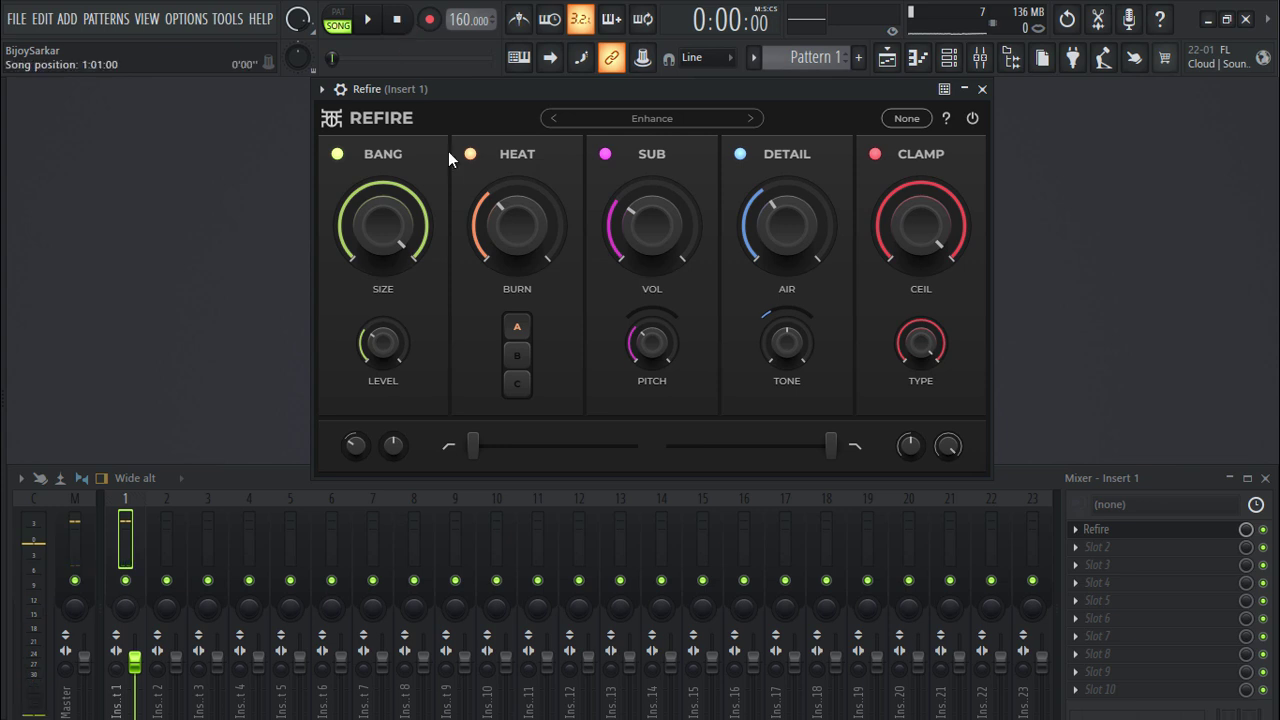
pyautogui.click(1262, 529)
pyautogui.click(368, 21)
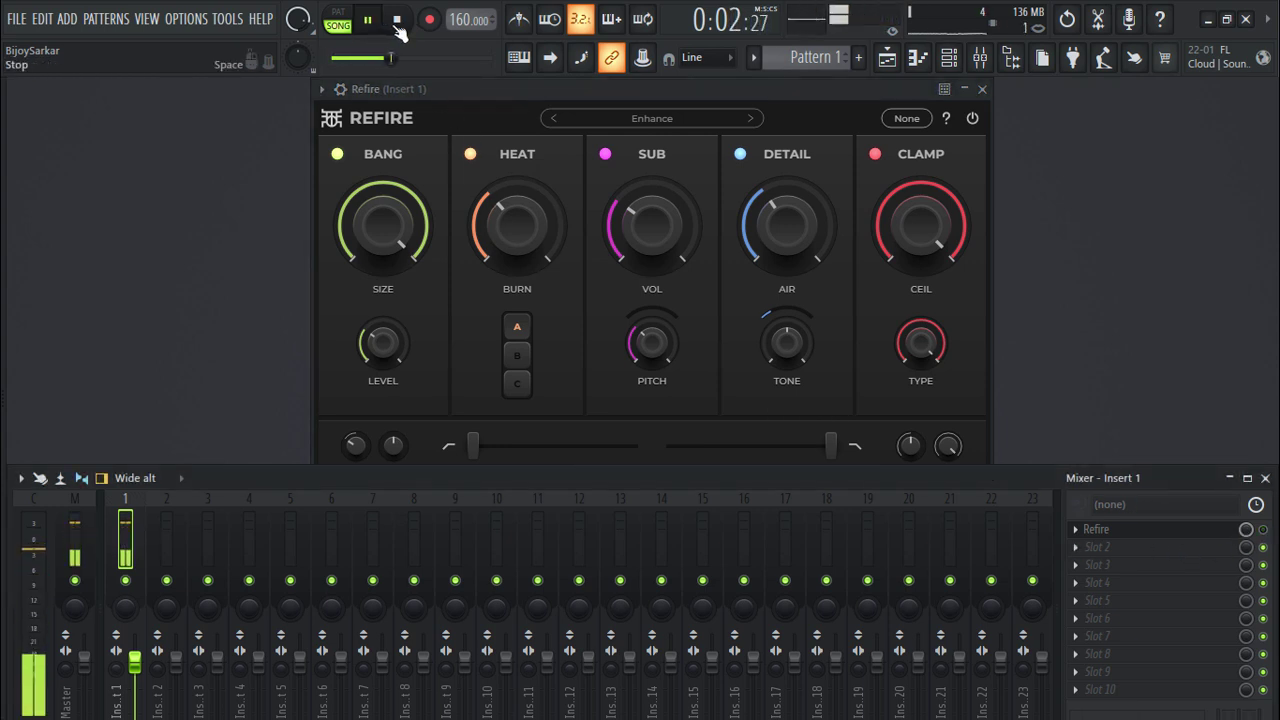
pyautogui.click(397, 21)
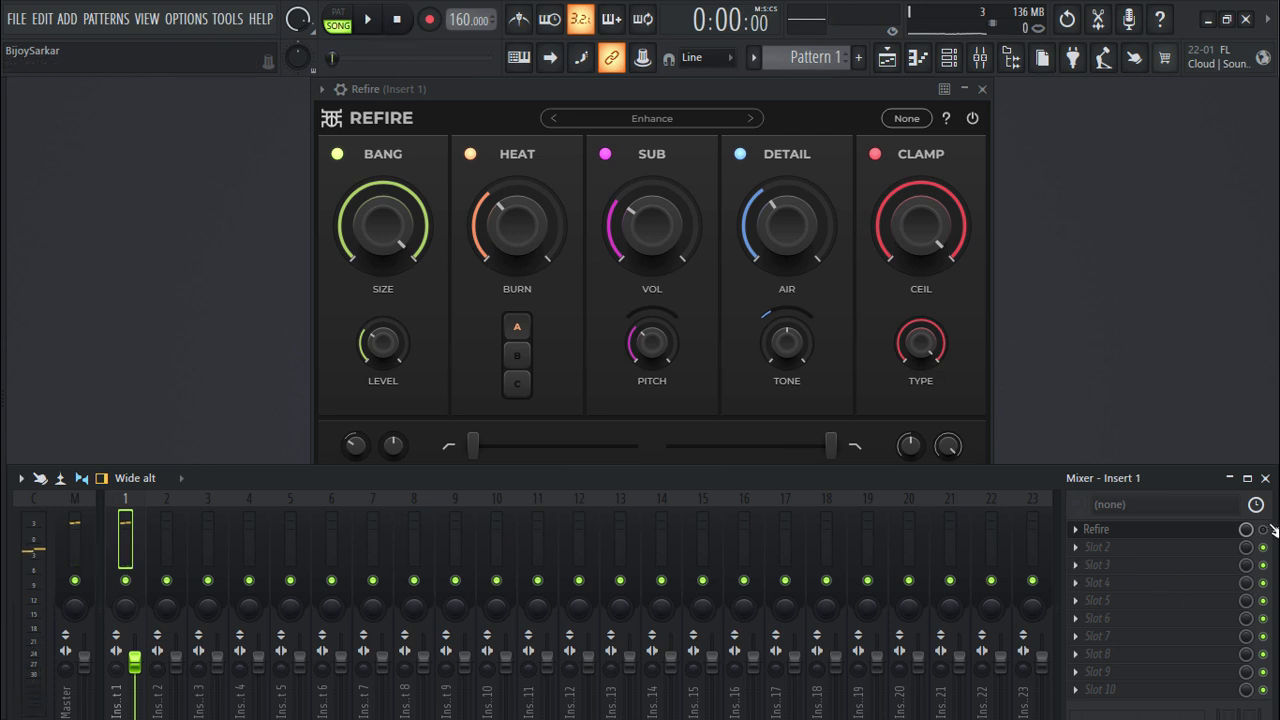
pyautogui.click(1262, 529)
pyautogui.click(368, 21)
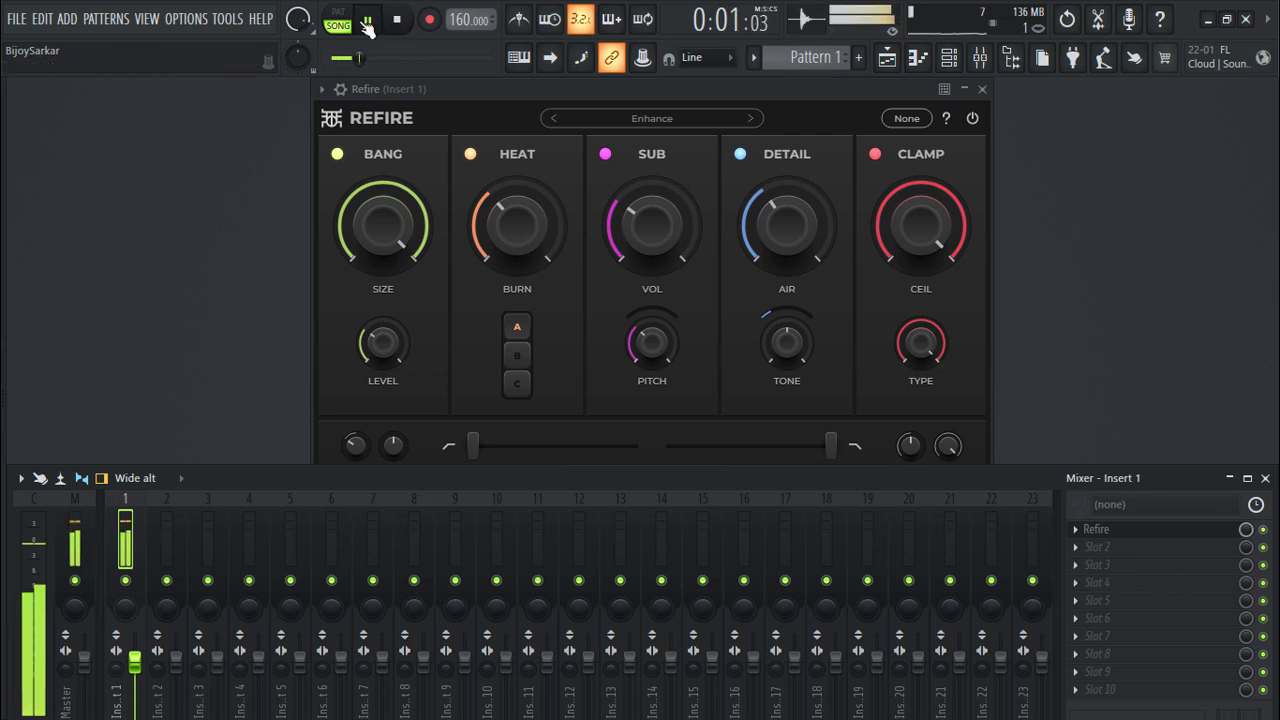
pyautogui.click(397, 21)
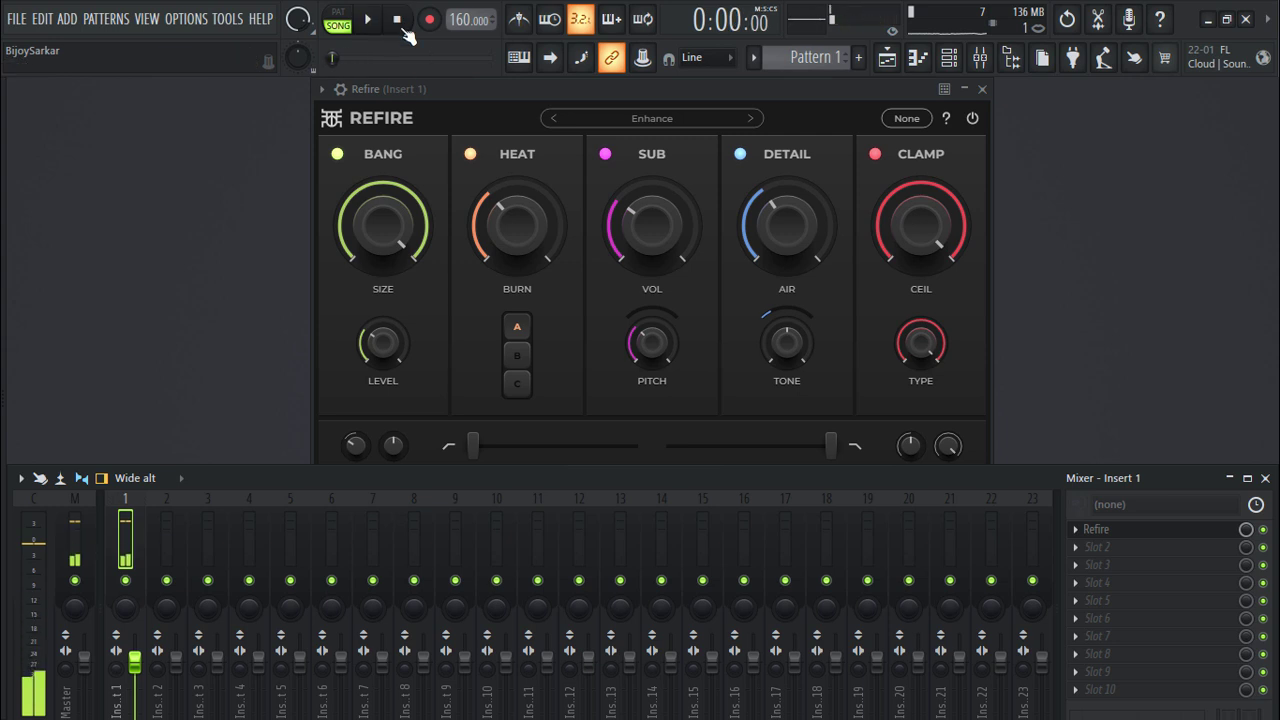
# Step: Switch Refire to the Thick preset
pyautogui.click(652, 118)
pyautogui.click(589, 184)
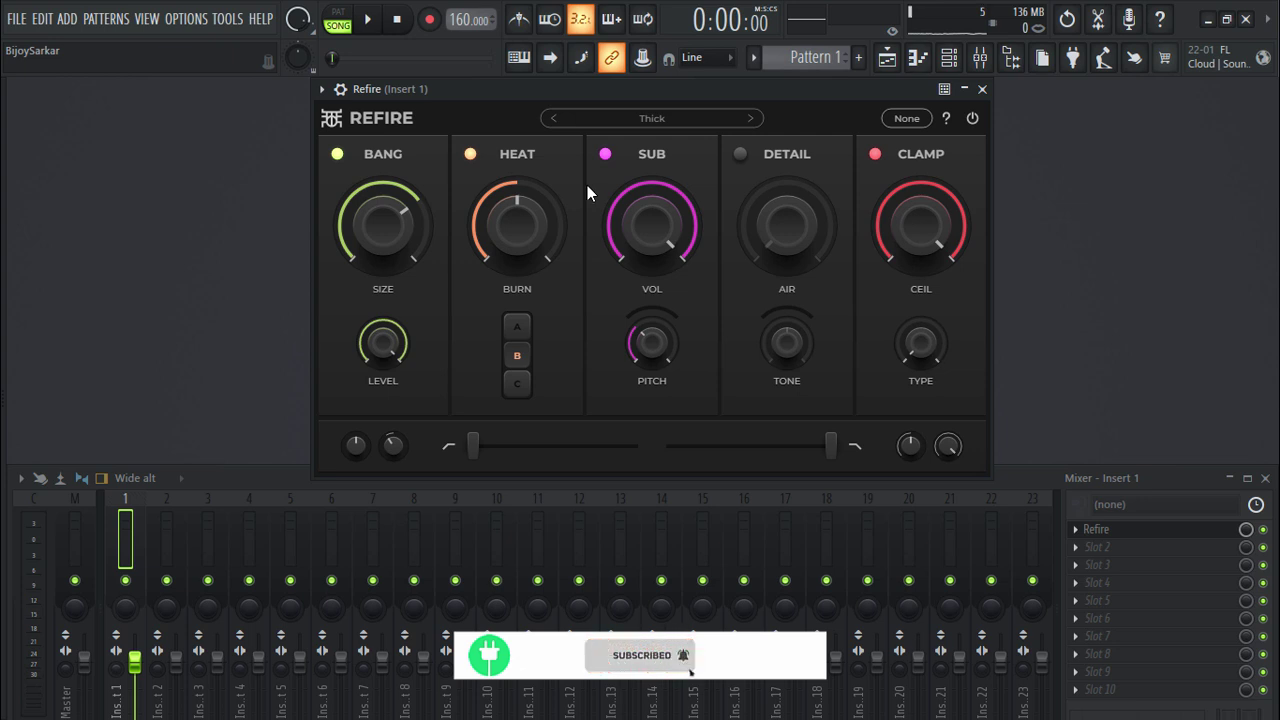
pyautogui.moveTo(516, 216)
# Step: While the song plays, lower BANG Size, raise the high-pass cutoff and lower the low-pass cutoff
pyautogui.click(368, 22)
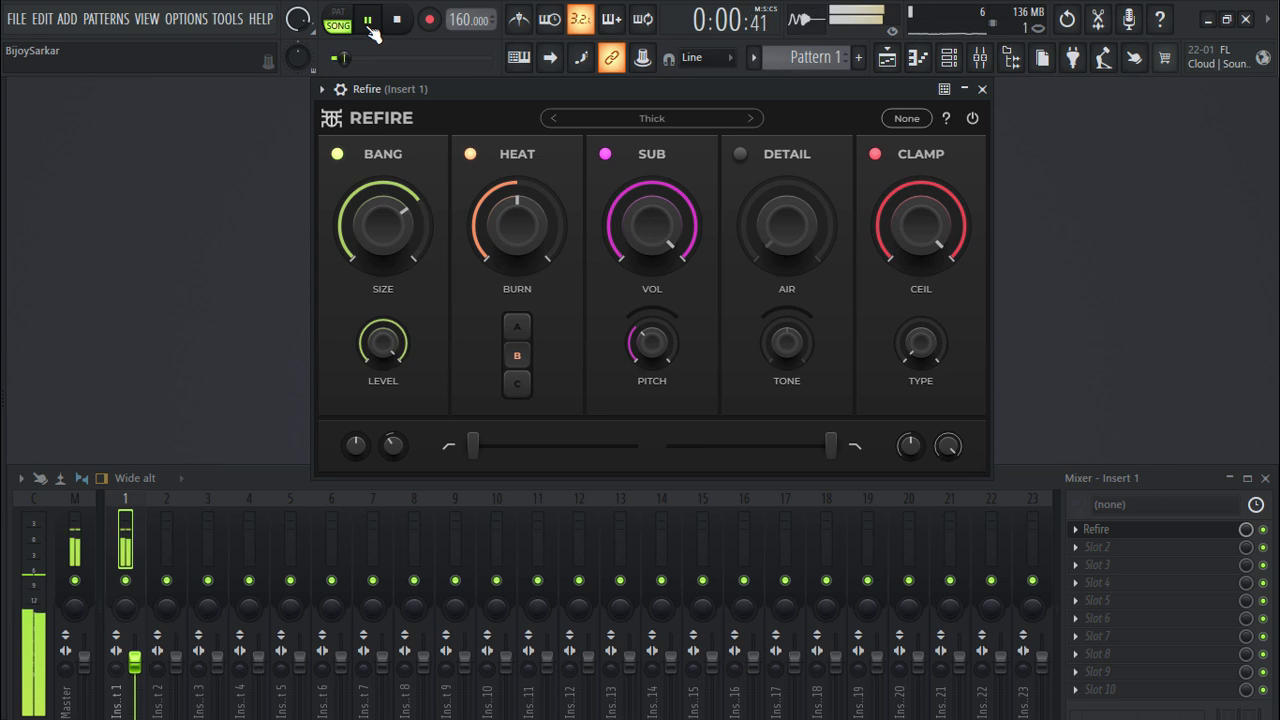
pyautogui.moveTo(423, 223); pyautogui.dragTo(394, 280)
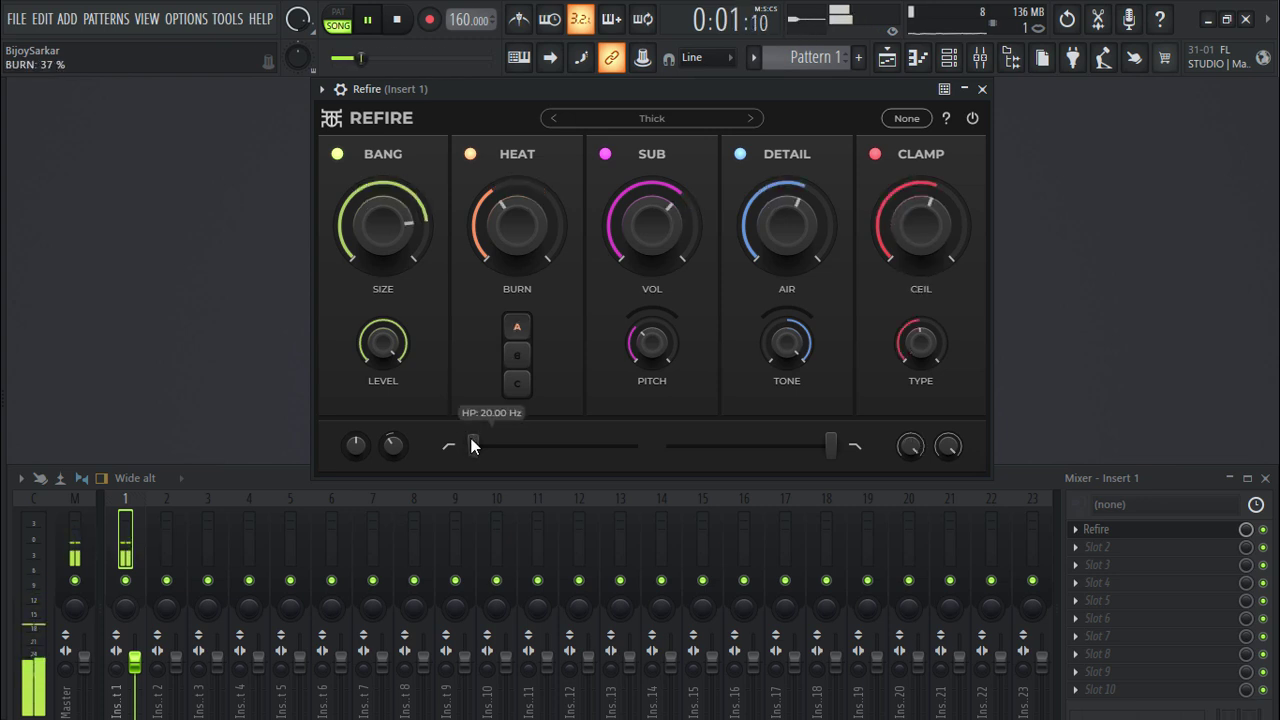
pyautogui.moveTo(472, 445); pyautogui.dragTo(556, 446)
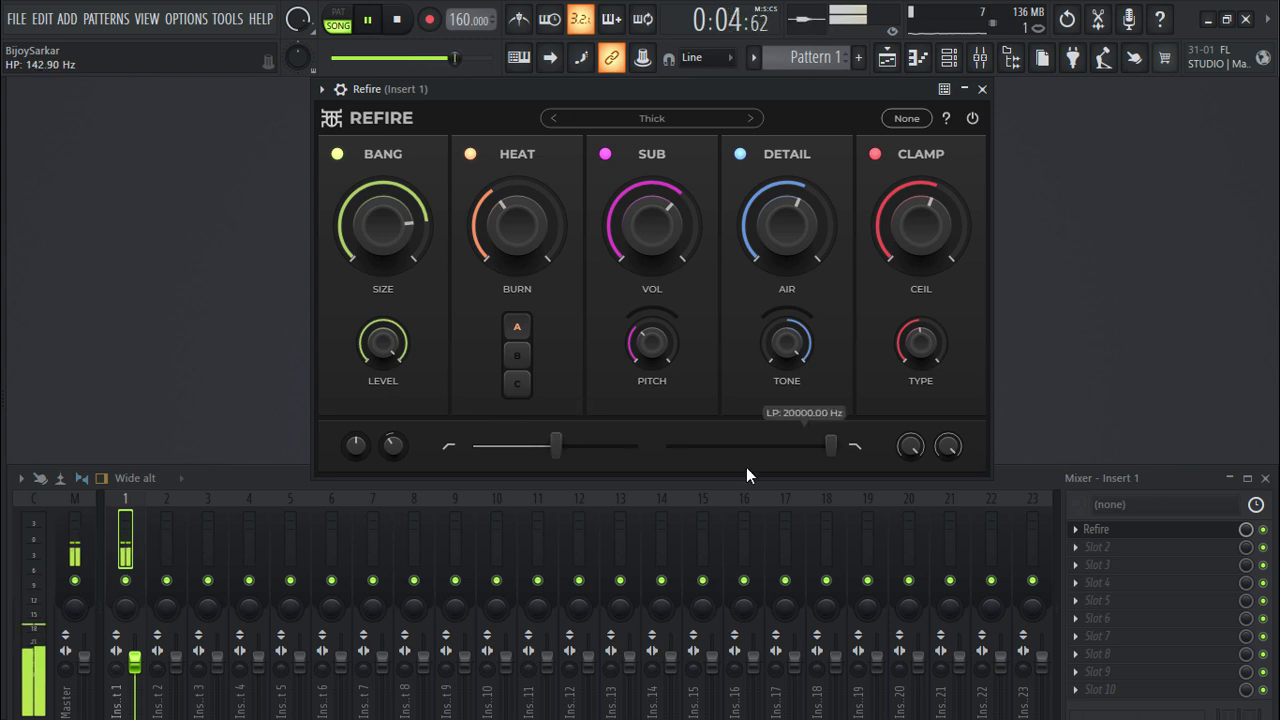
pyautogui.moveTo(830, 446); pyautogui.dragTo(744, 446)
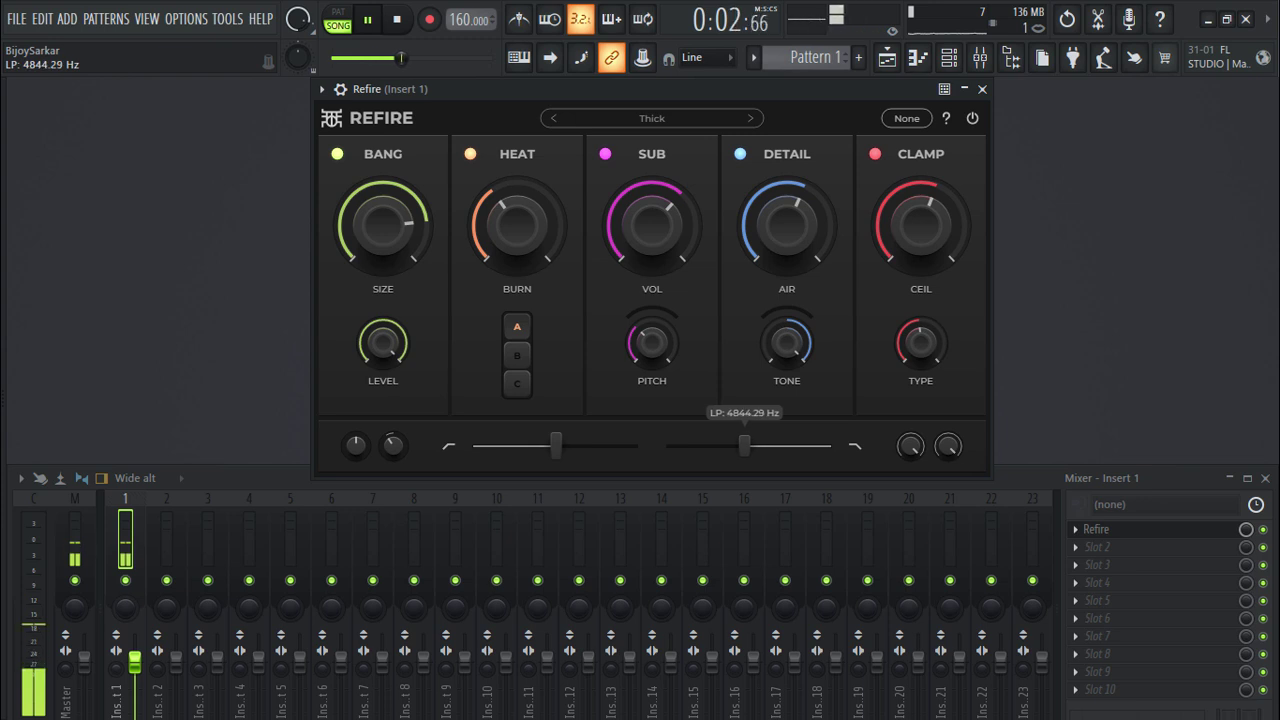
pyautogui.click(400, 20)
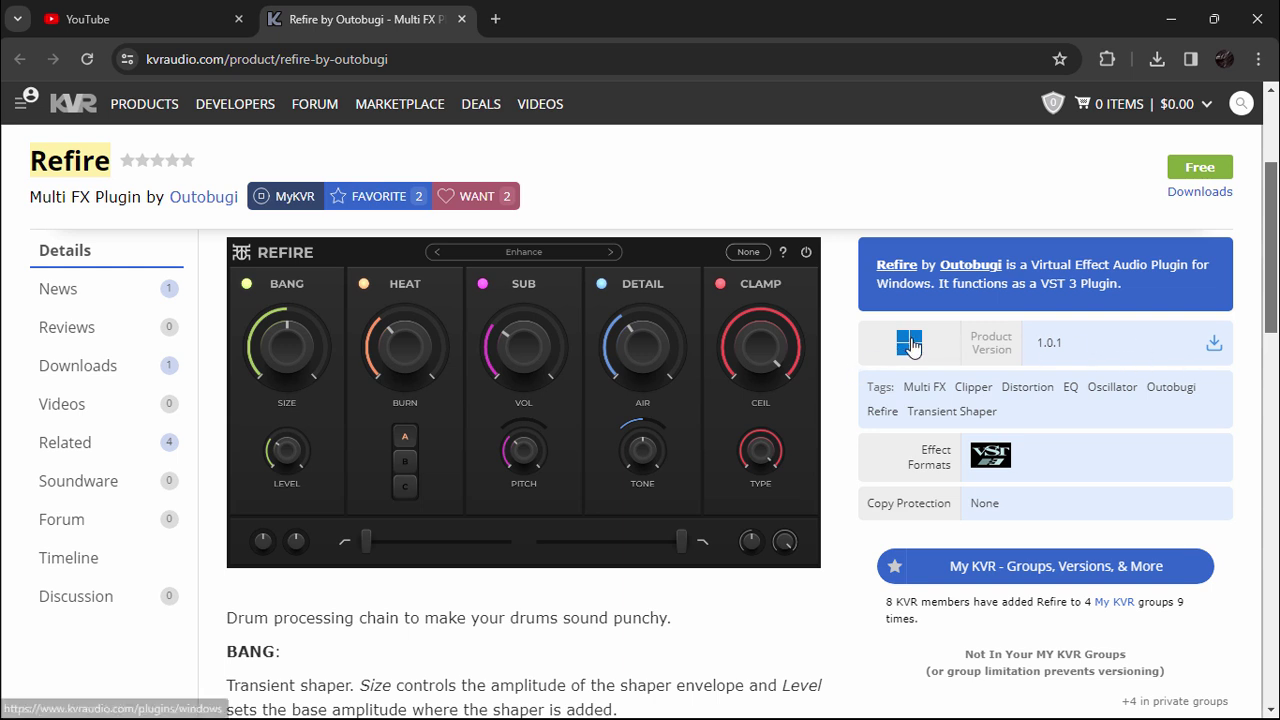
# Step: Download Refire for Windows as refire.zip and show the file in its folder
pyautogui.click(1214, 346)
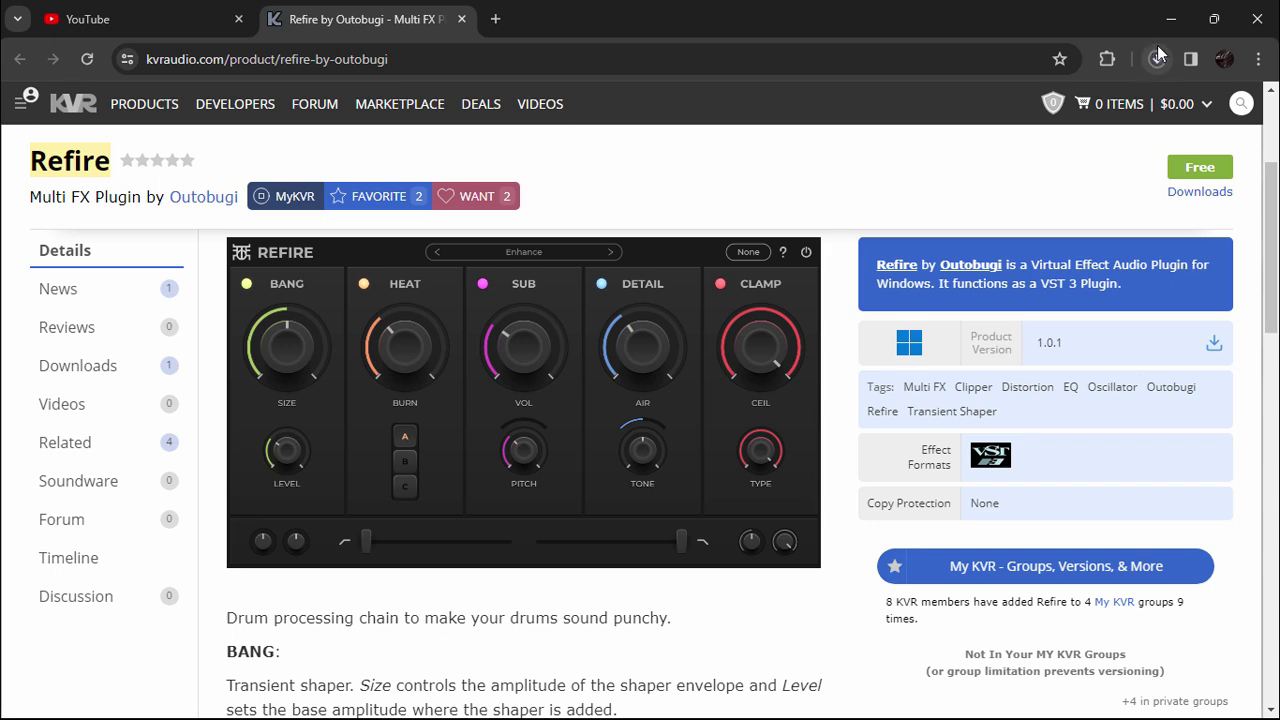
pyautogui.click(1157, 60)
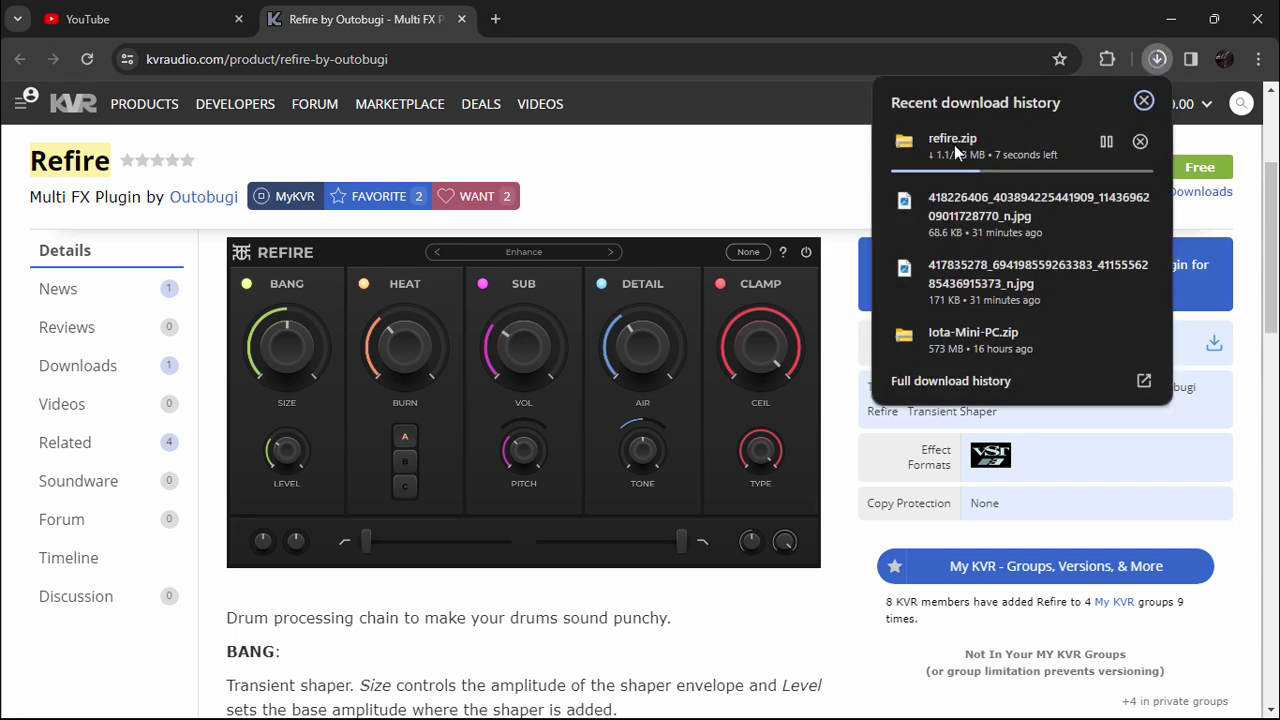
pyautogui.click(1106, 141)
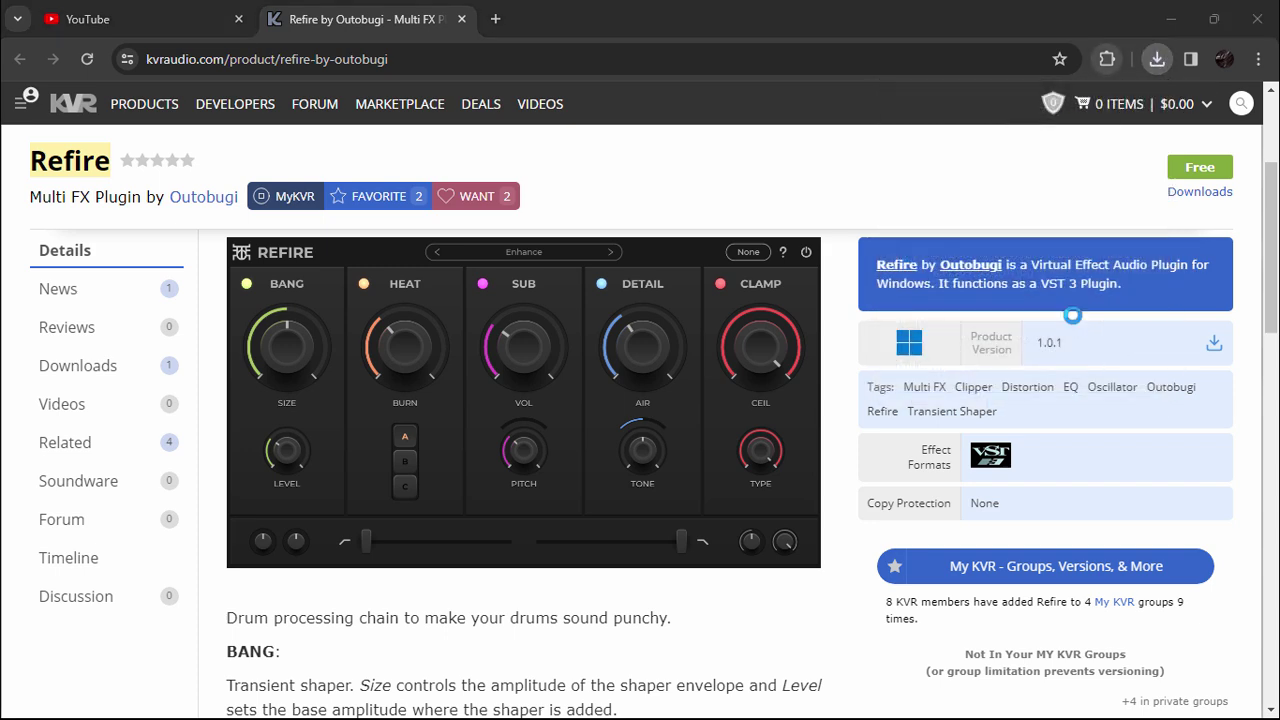
# Step: Extract refire.zip here with WinRAR, open Refire 1.0.1 WIN and select Refire.vst3
pyautogui.rightClick(349, 240)
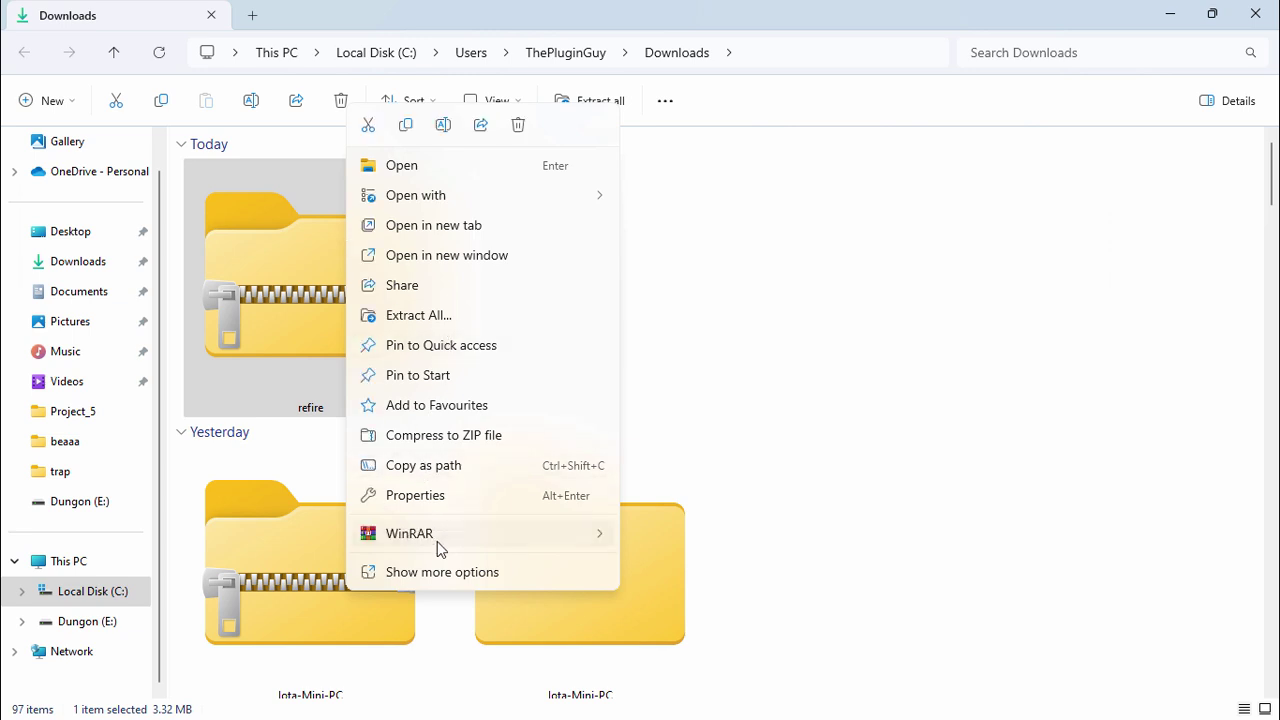
pyautogui.moveTo(437, 541)
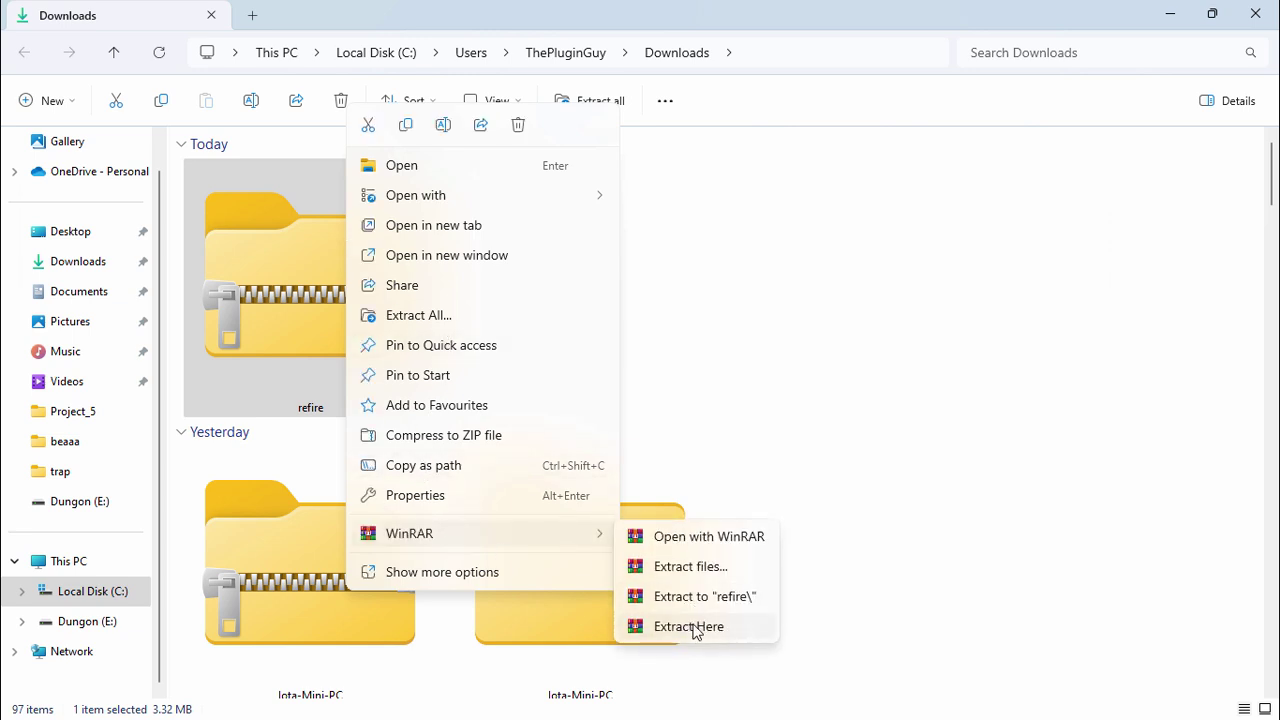
pyautogui.click(697, 477)
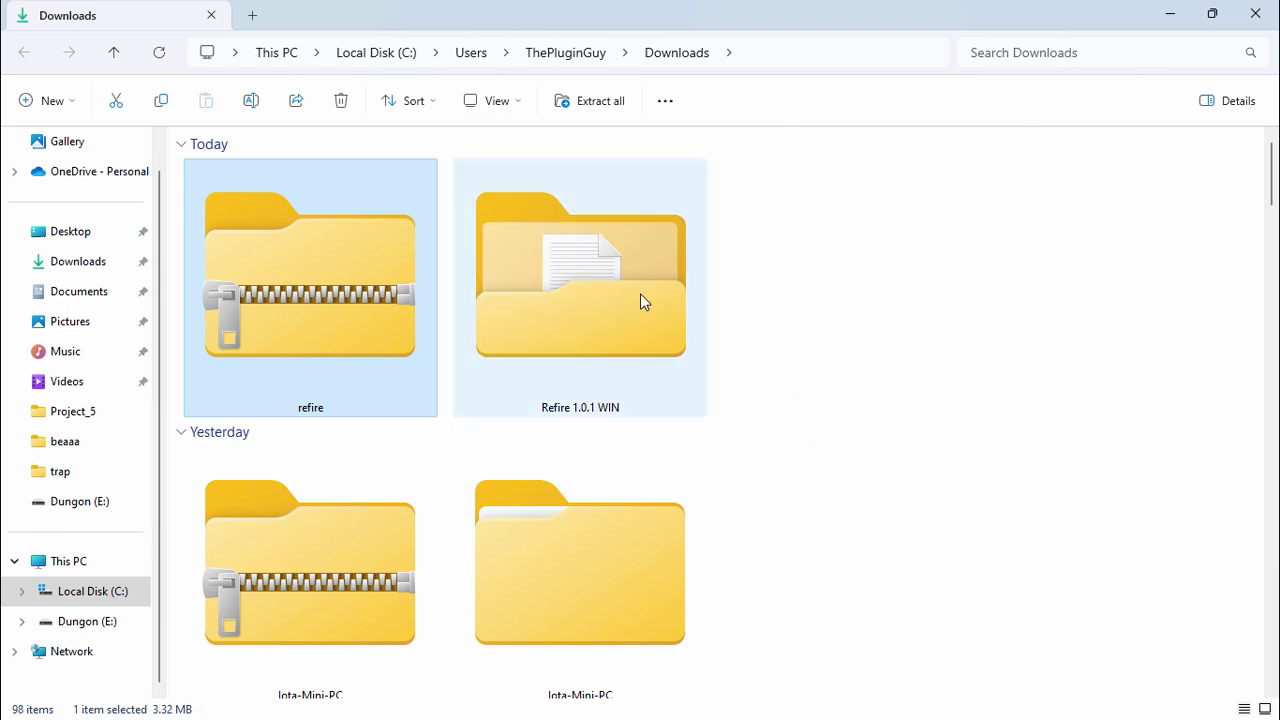
pyautogui.doubleClick(632, 286)
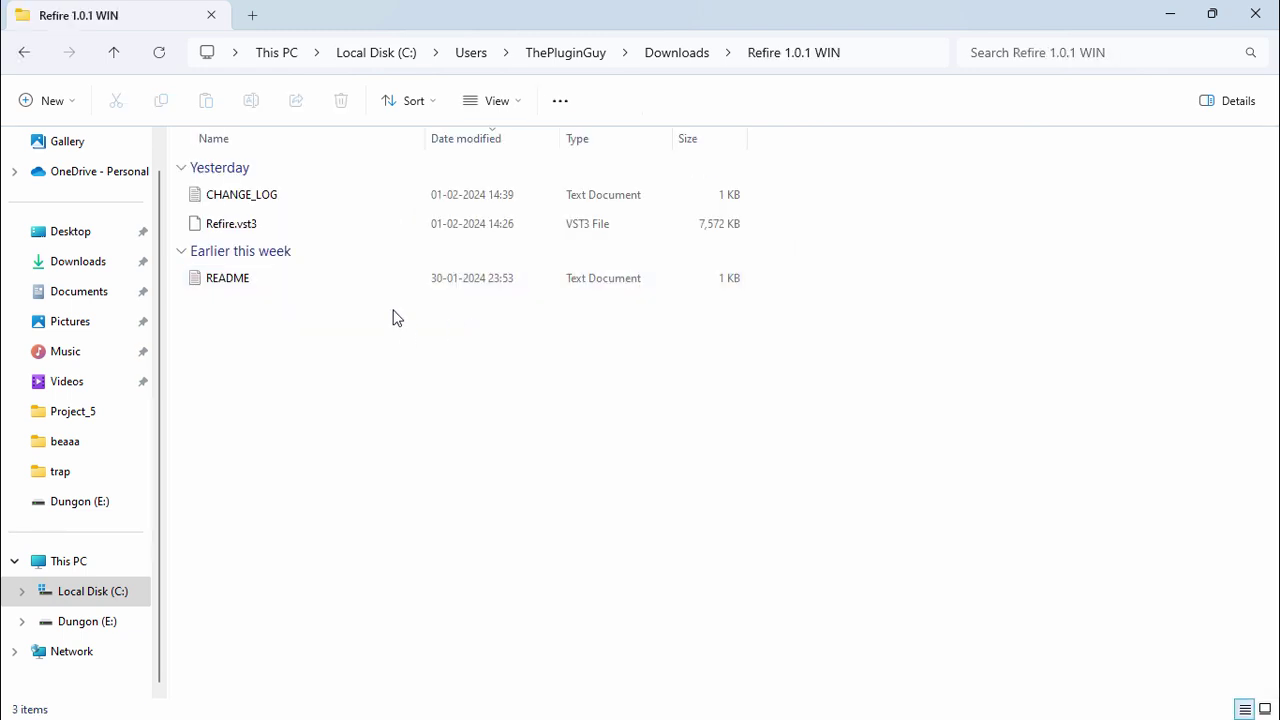
pyautogui.click(309, 233)
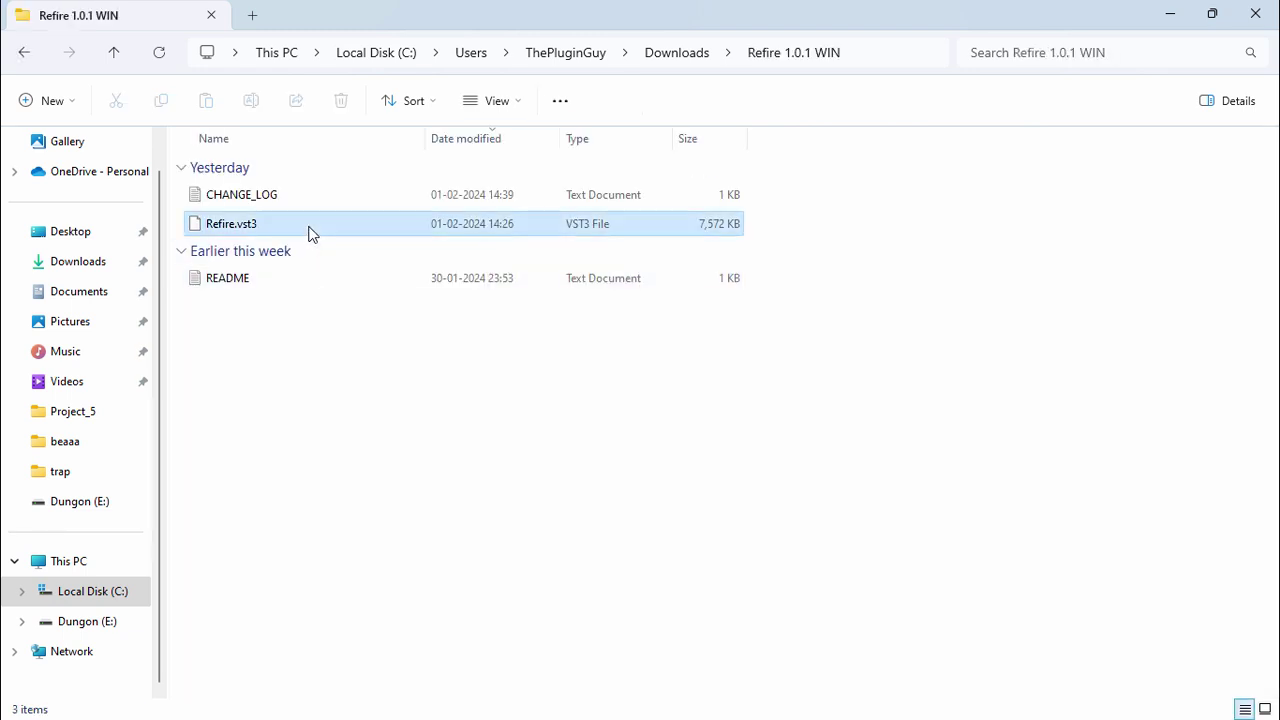
pyautogui.rightClick(309, 233)
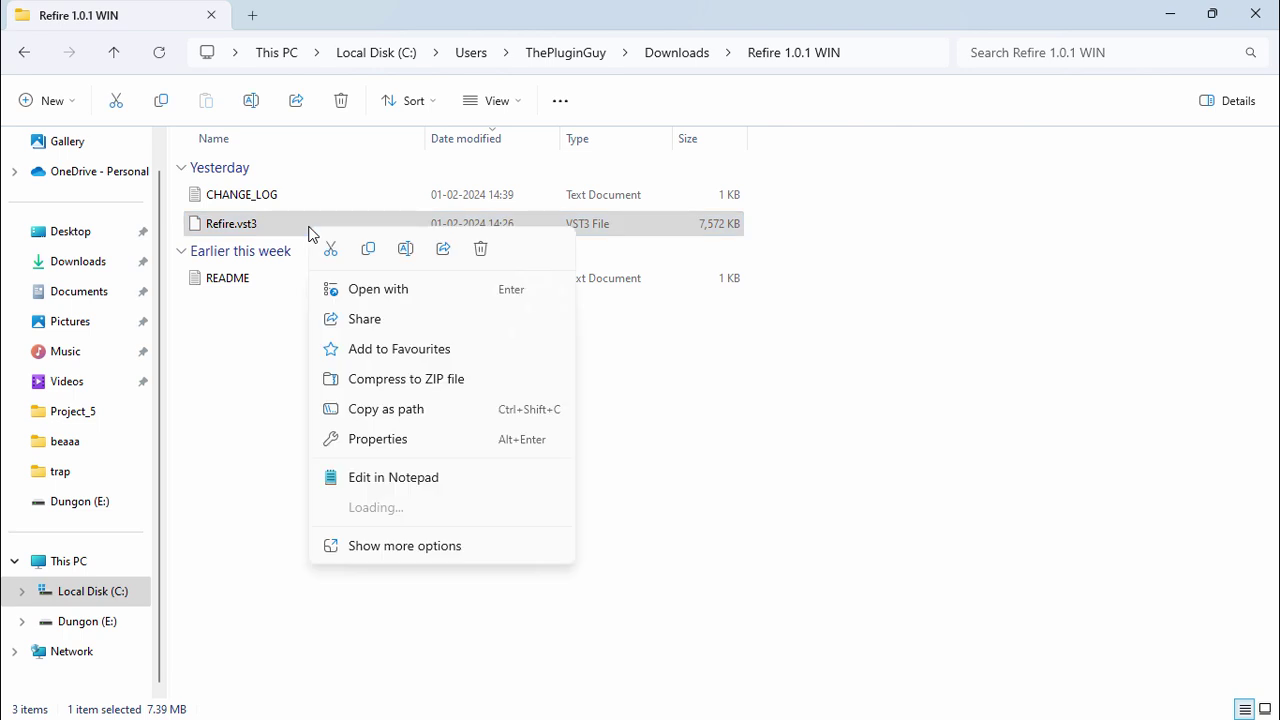
# Step: Copy Refire.vst3 and paste it into C:\Program Files\Common Files\VST3
pyautogui.click(368, 250)
pyautogui.click(84, 564)
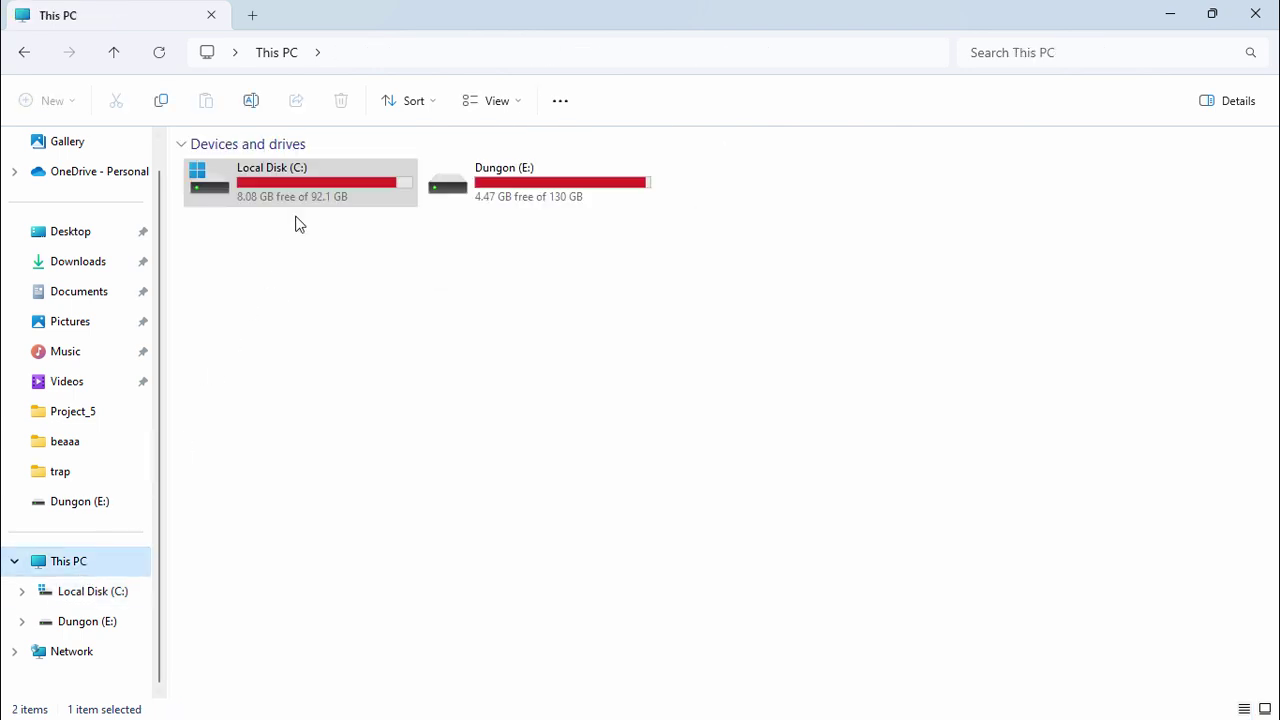
pyautogui.doubleClick(306, 203)
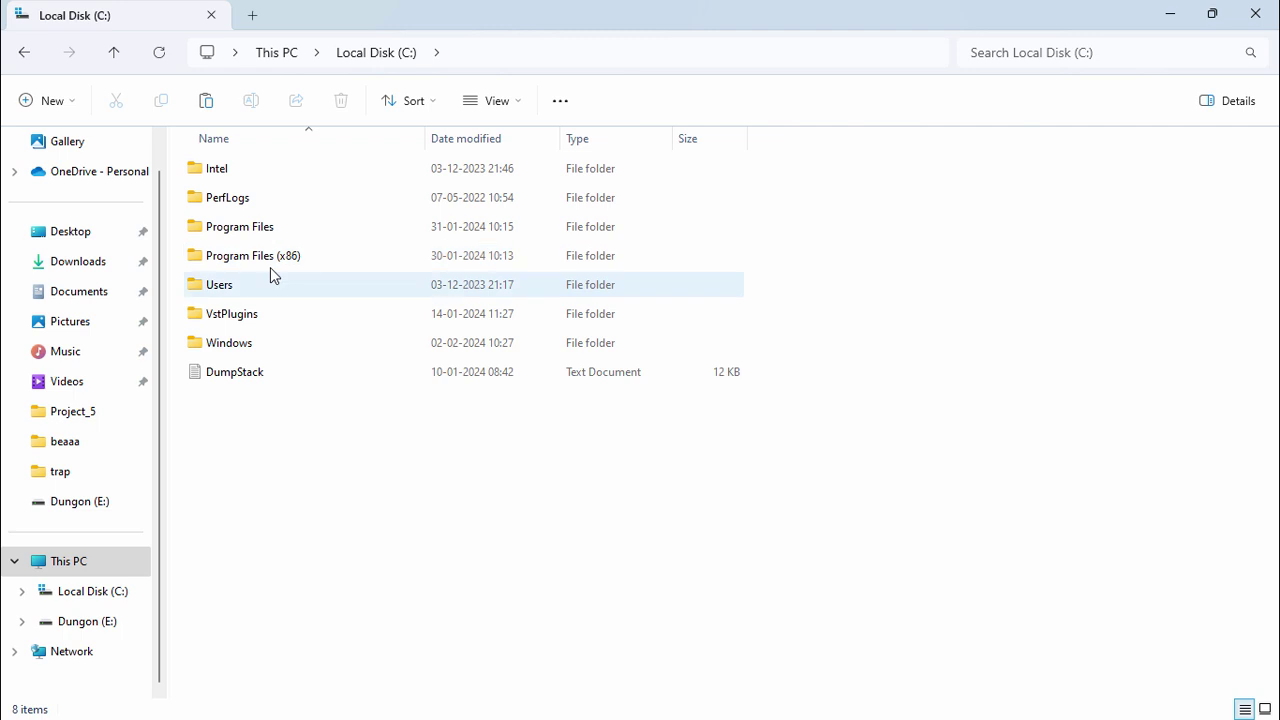
pyautogui.doubleClick(268, 238)
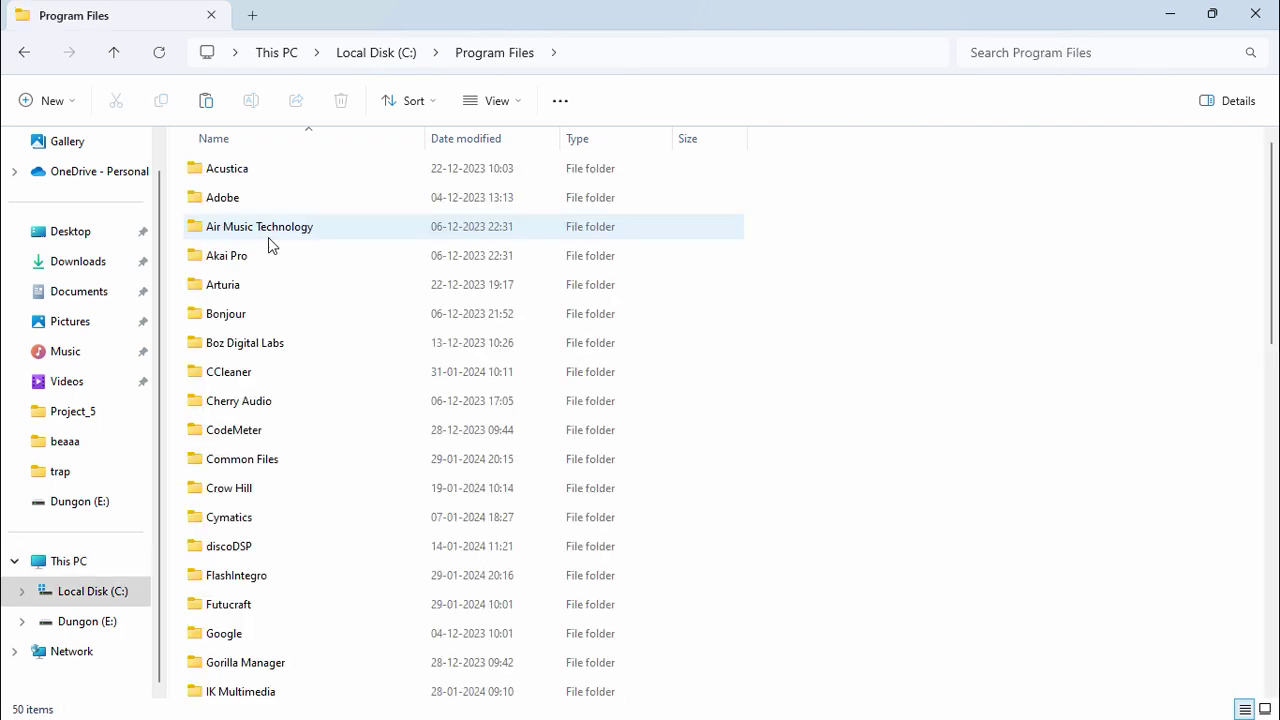
pyautogui.doubleClick(264, 470)
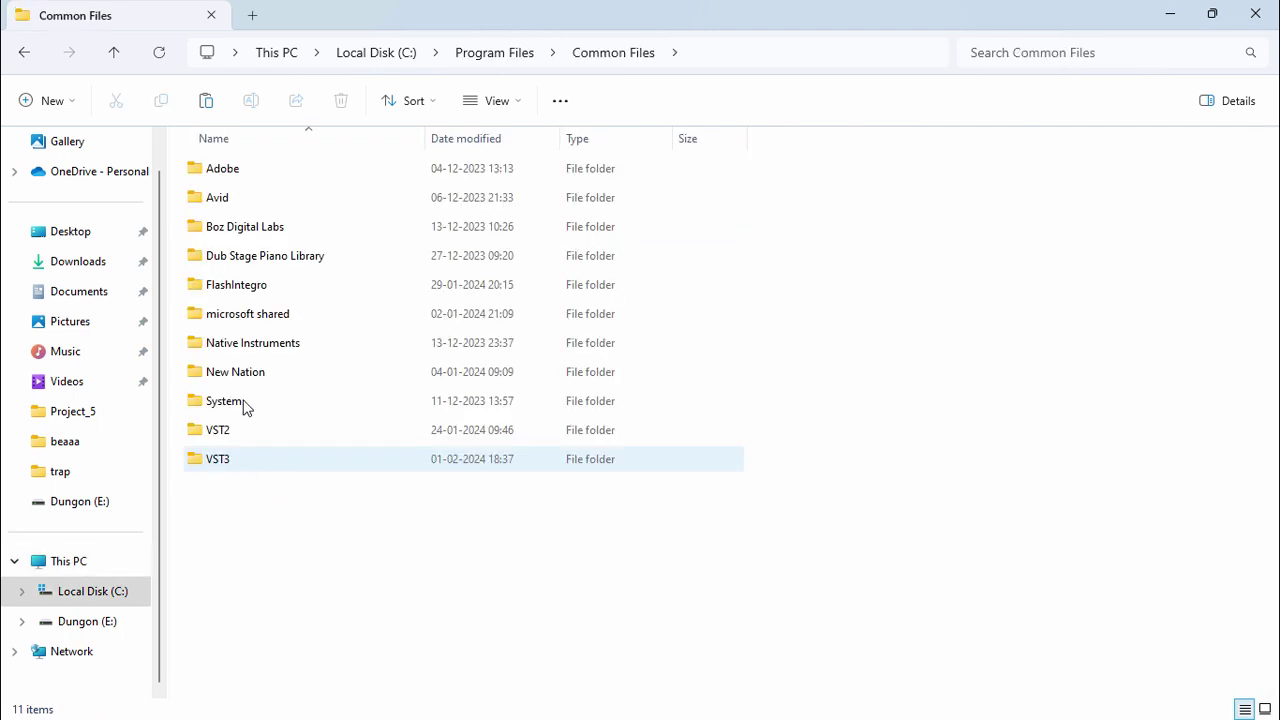
pyautogui.rightClick(226, 461)
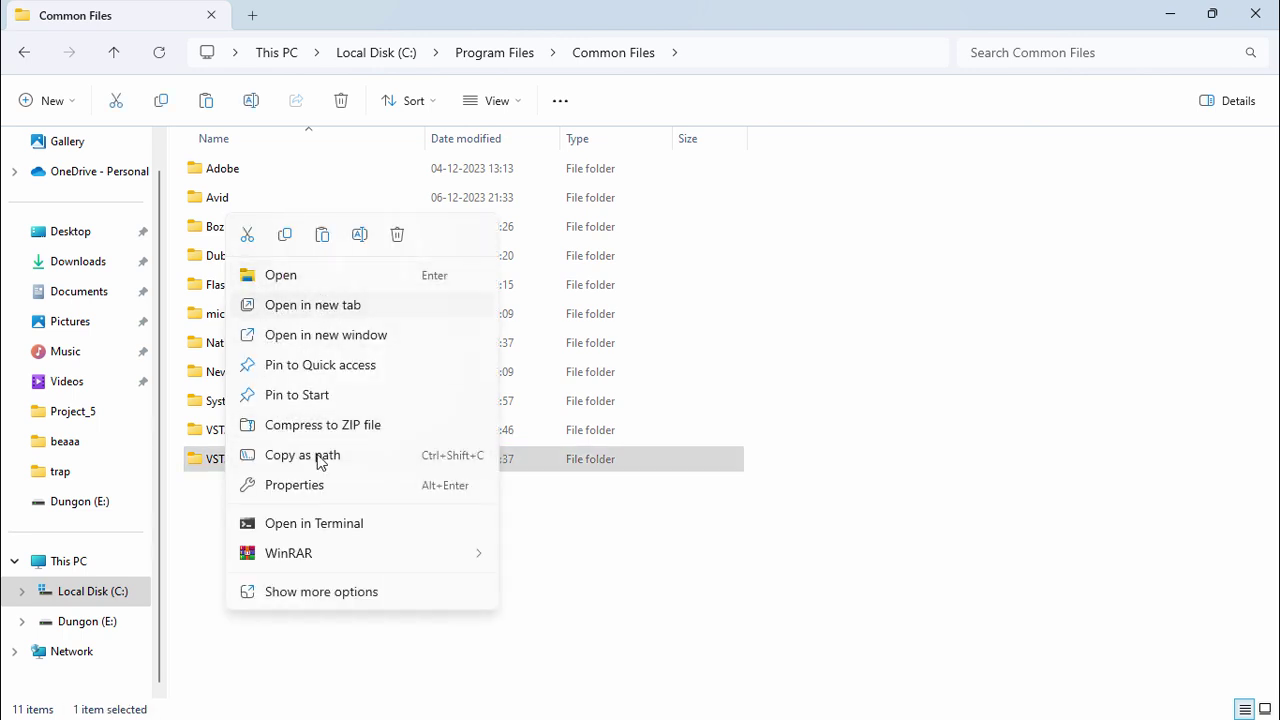
pyautogui.click(330, 247)
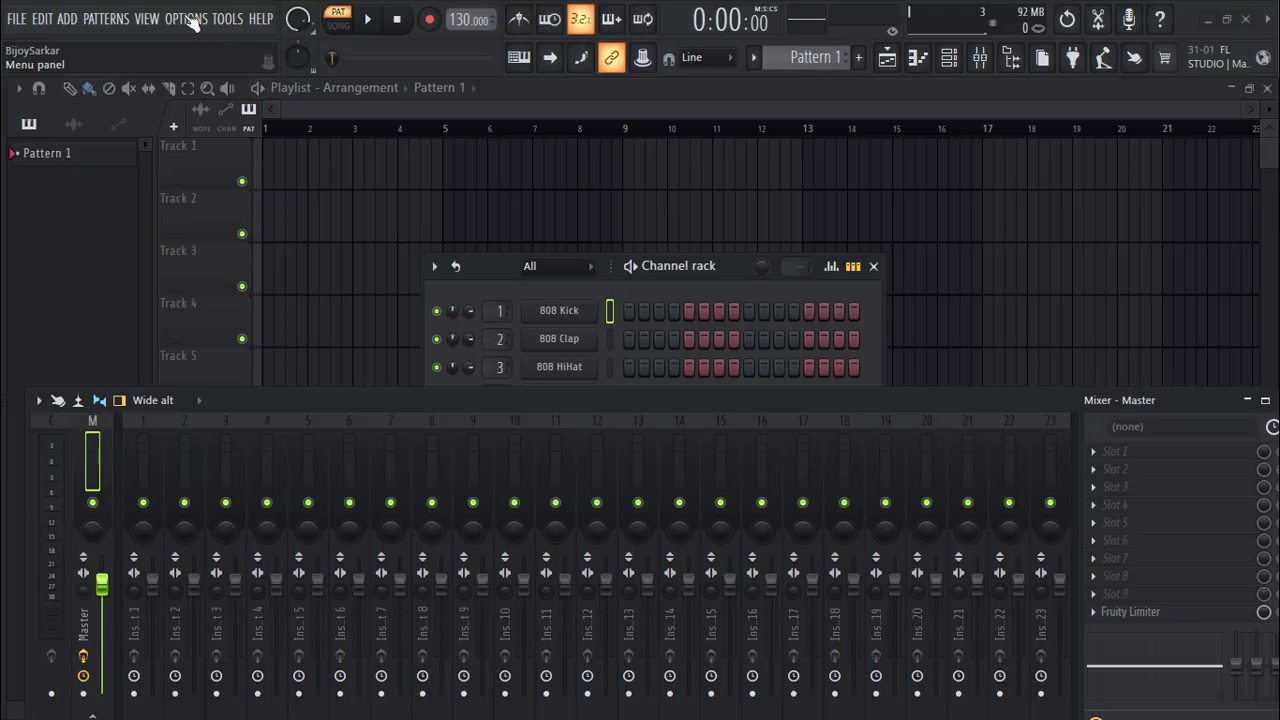
# Step: In FL Studio's File settings, open Manage plugins and run Find installed plugins
pyautogui.click(186, 19)
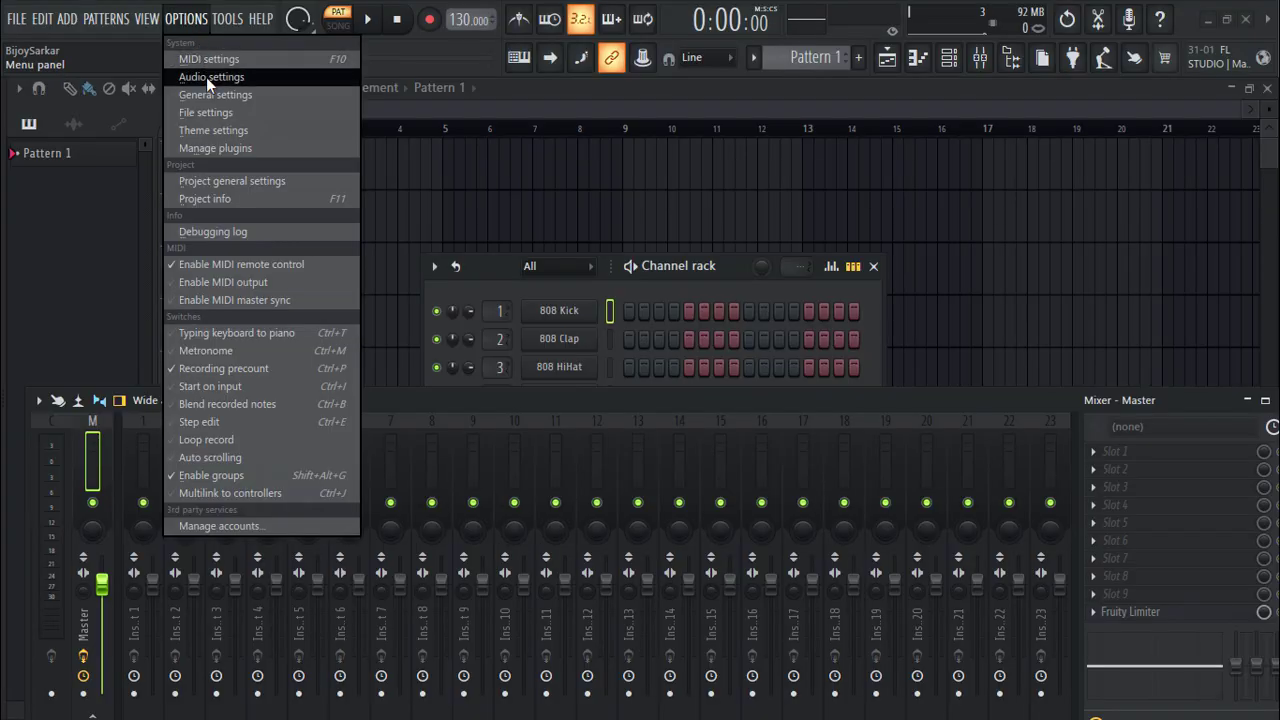
pyautogui.click(210, 111)
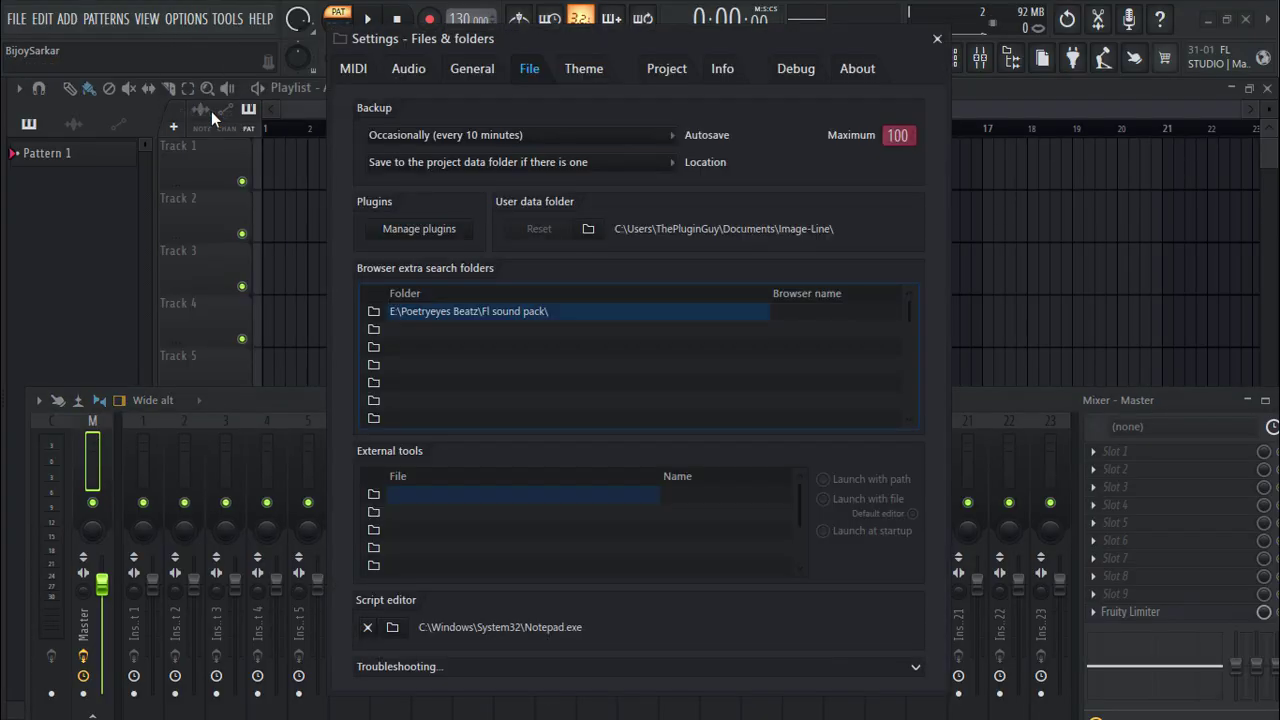
pyautogui.click(445, 229)
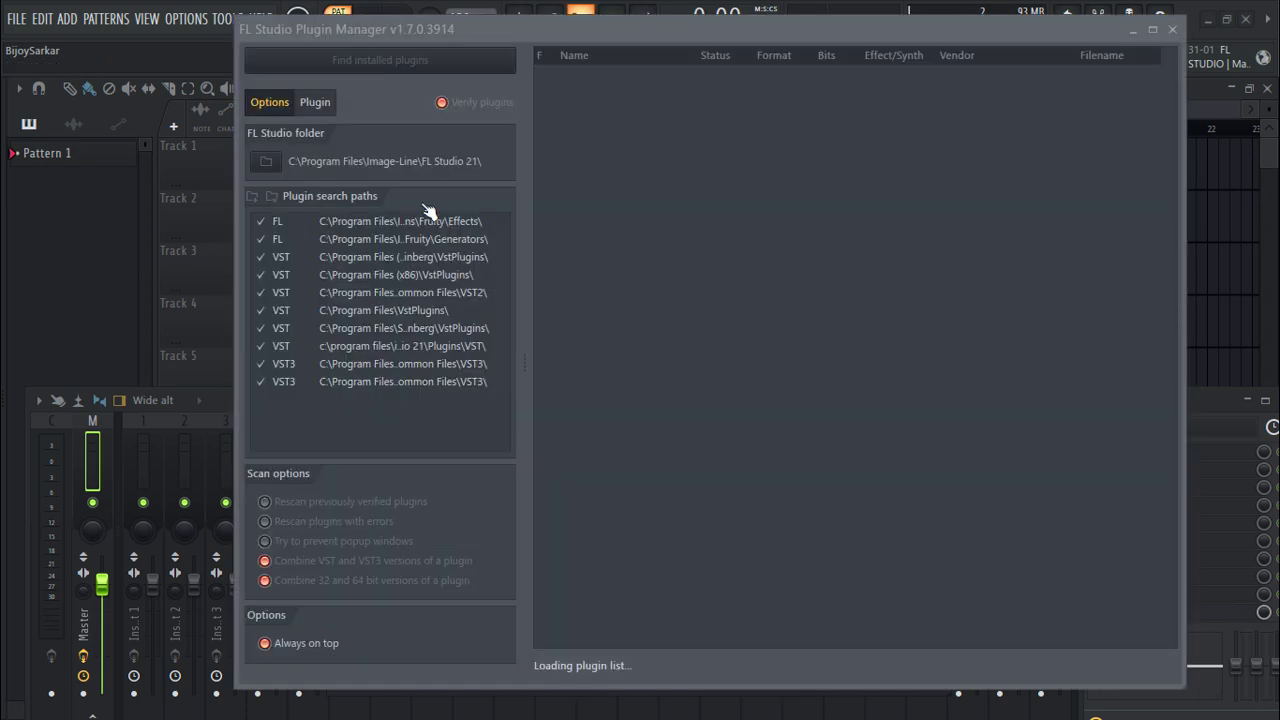
pyautogui.click(380, 62)
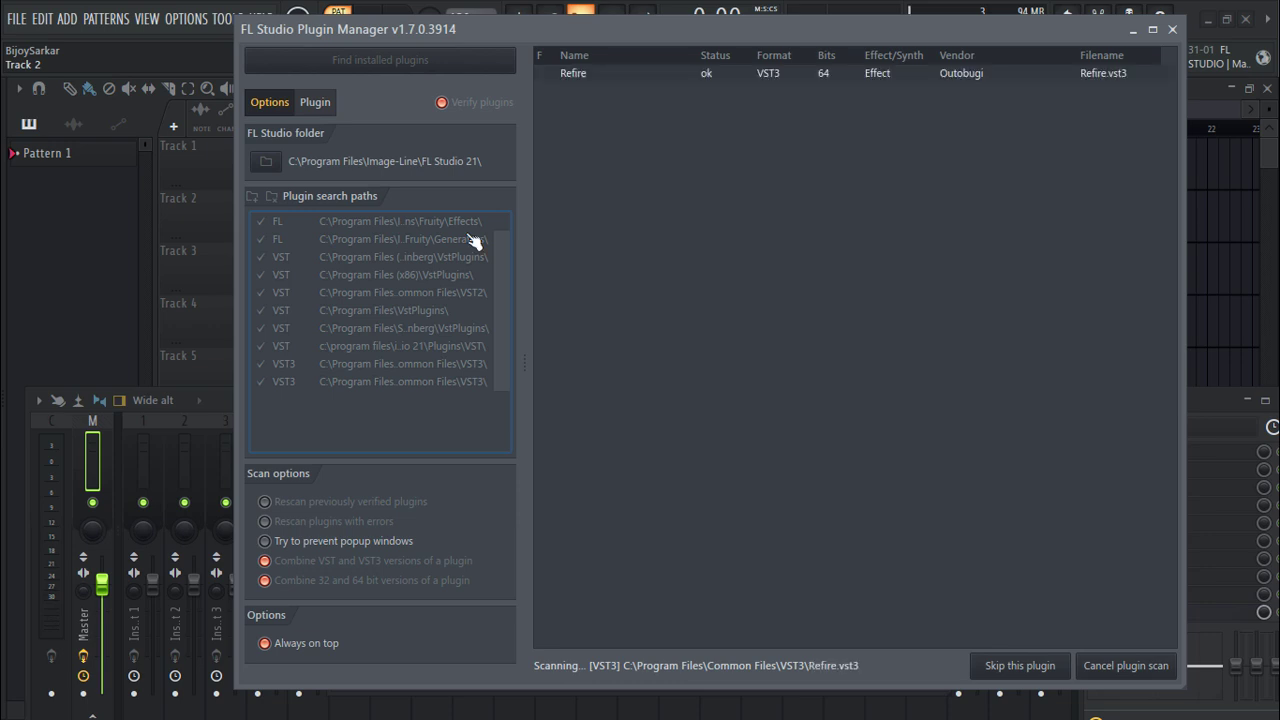
# Step: Close the Plugin Manager and Settings, dock the mixer, and close the channel rack and mixer
pyautogui.click(1175, 30)
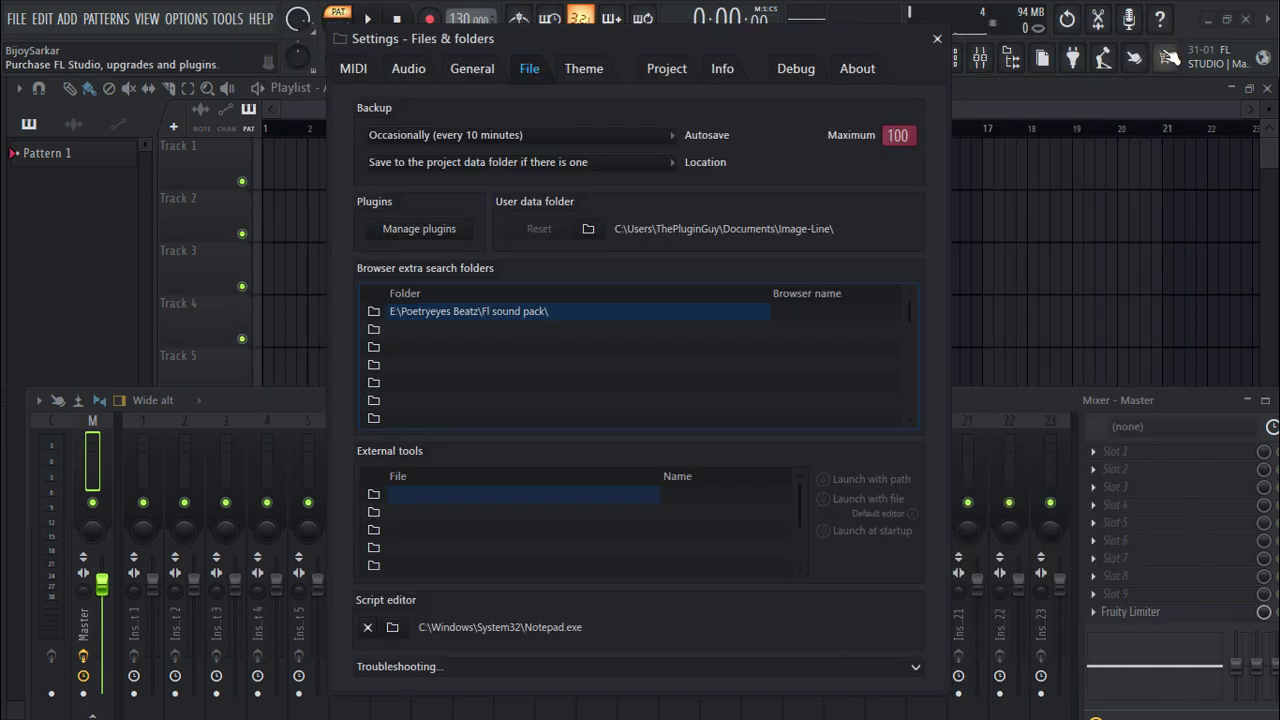
pyautogui.press('Escape')
pyautogui.click(38, 399)
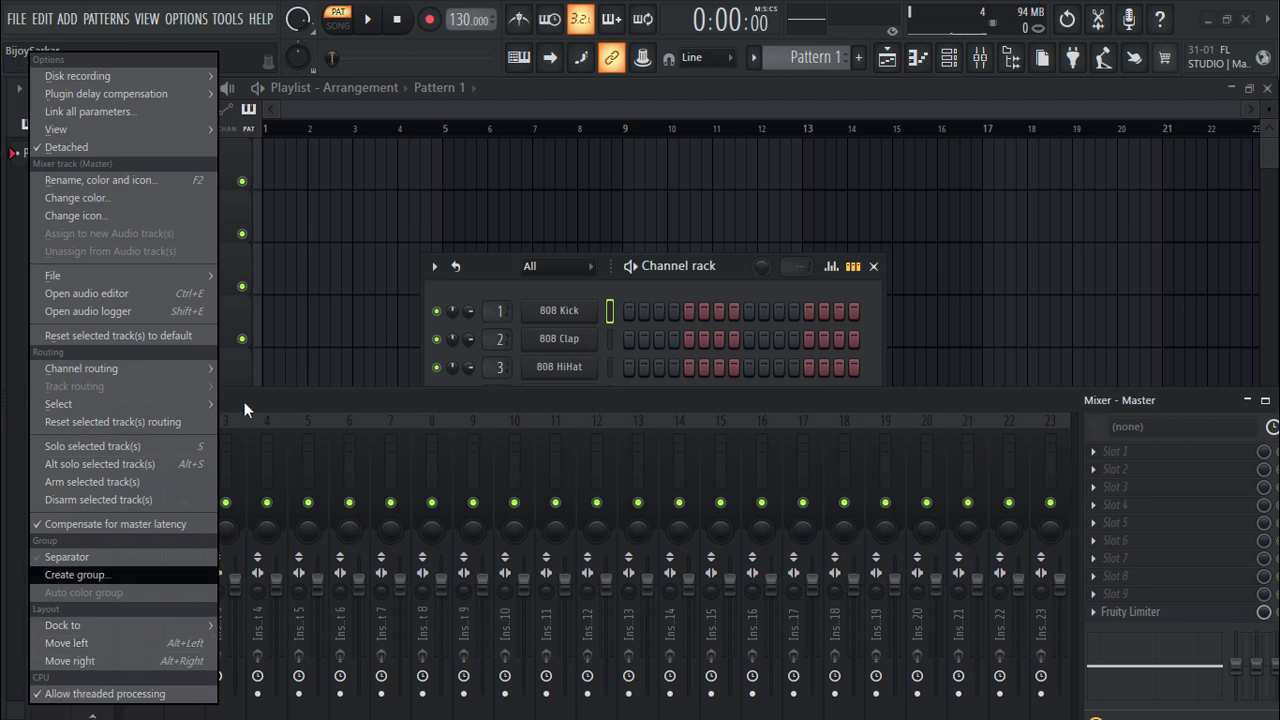
pyautogui.click(88, 143)
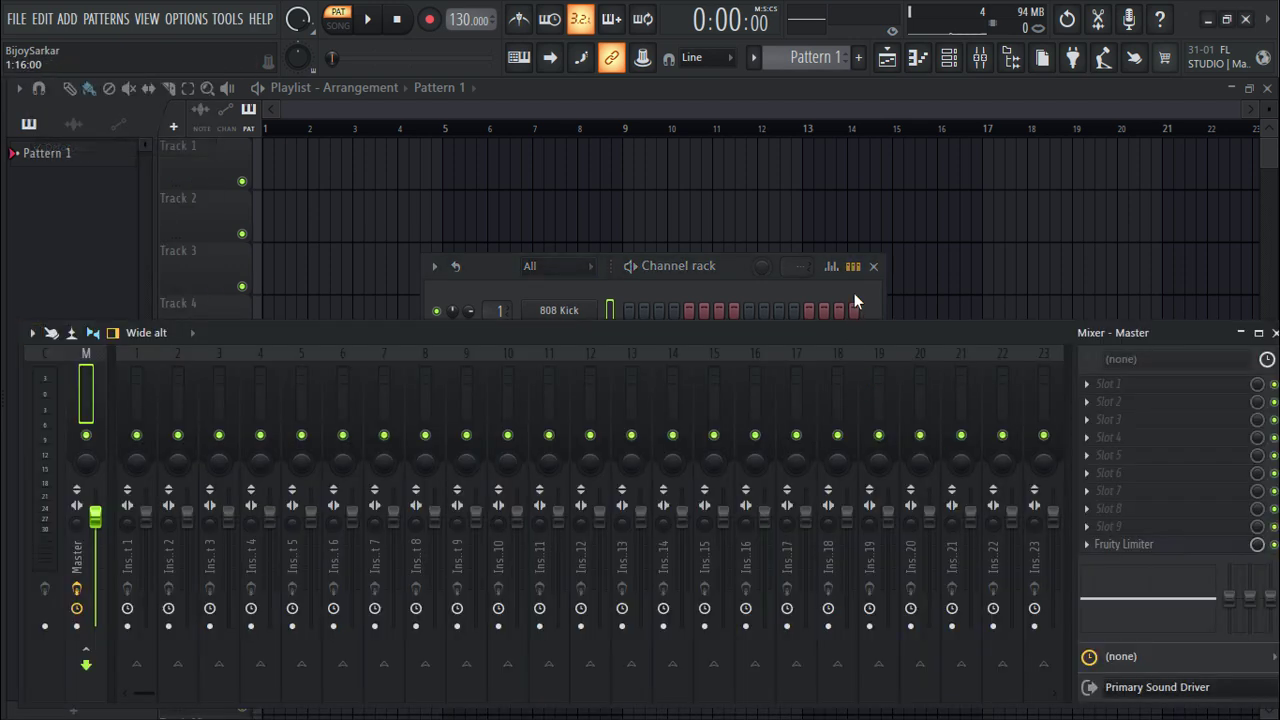
pyautogui.click(873, 266)
pyautogui.click(873, 266)
pyautogui.click(1275, 332)
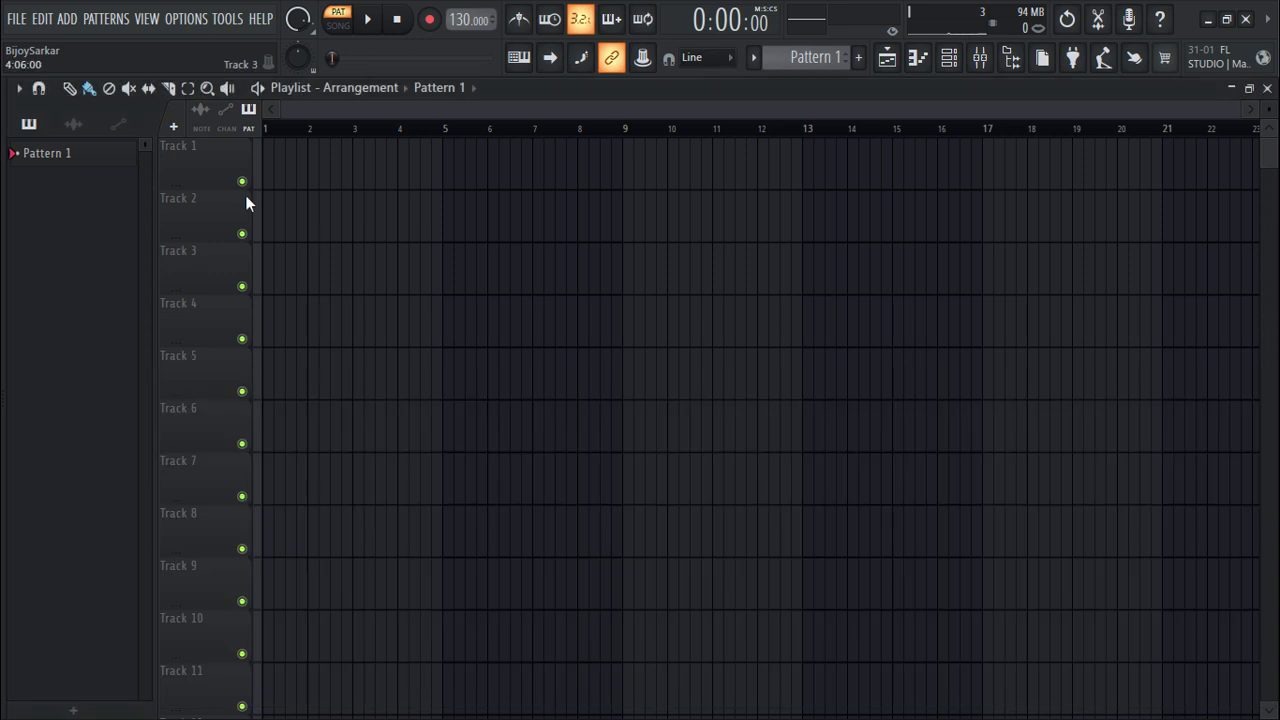
# Step: In the Plugin database browser, expand Installed > Effects > New to reveal Refire
pyautogui.click(4, 181)
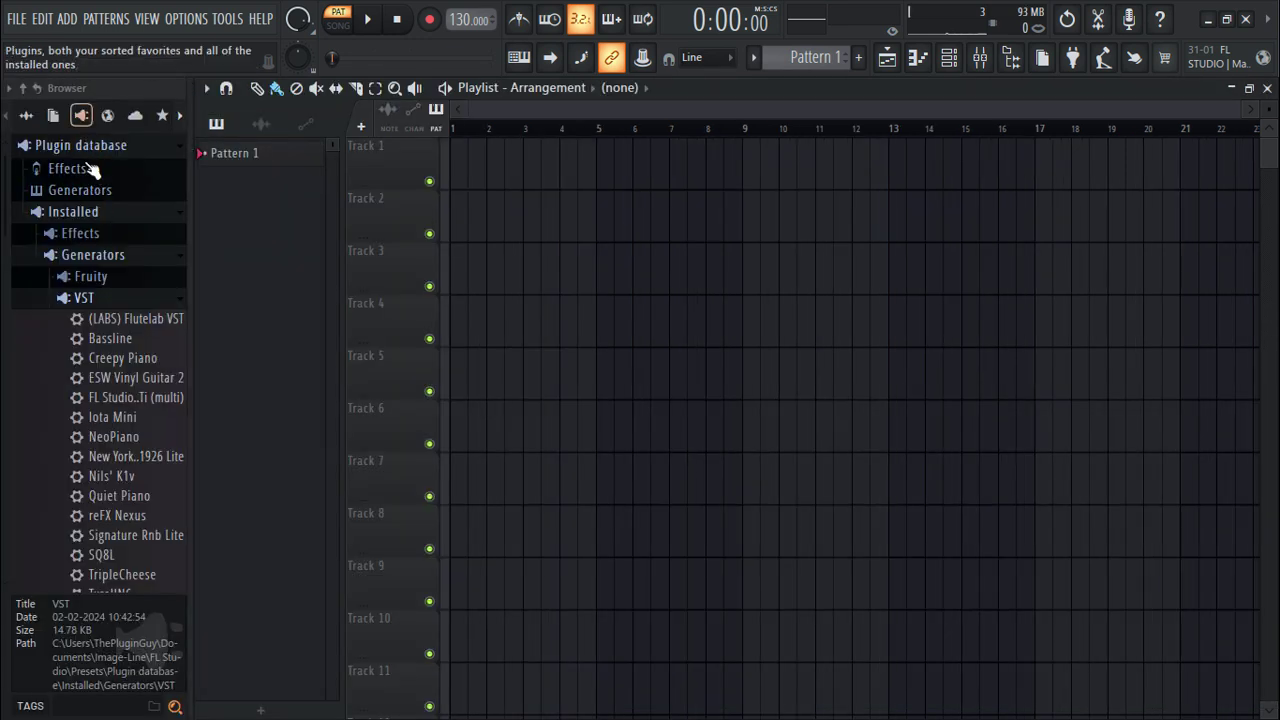
pyautogui.click(86, 296)
pyautogui.click(86, 256)
pyautogui.click(80, 214)
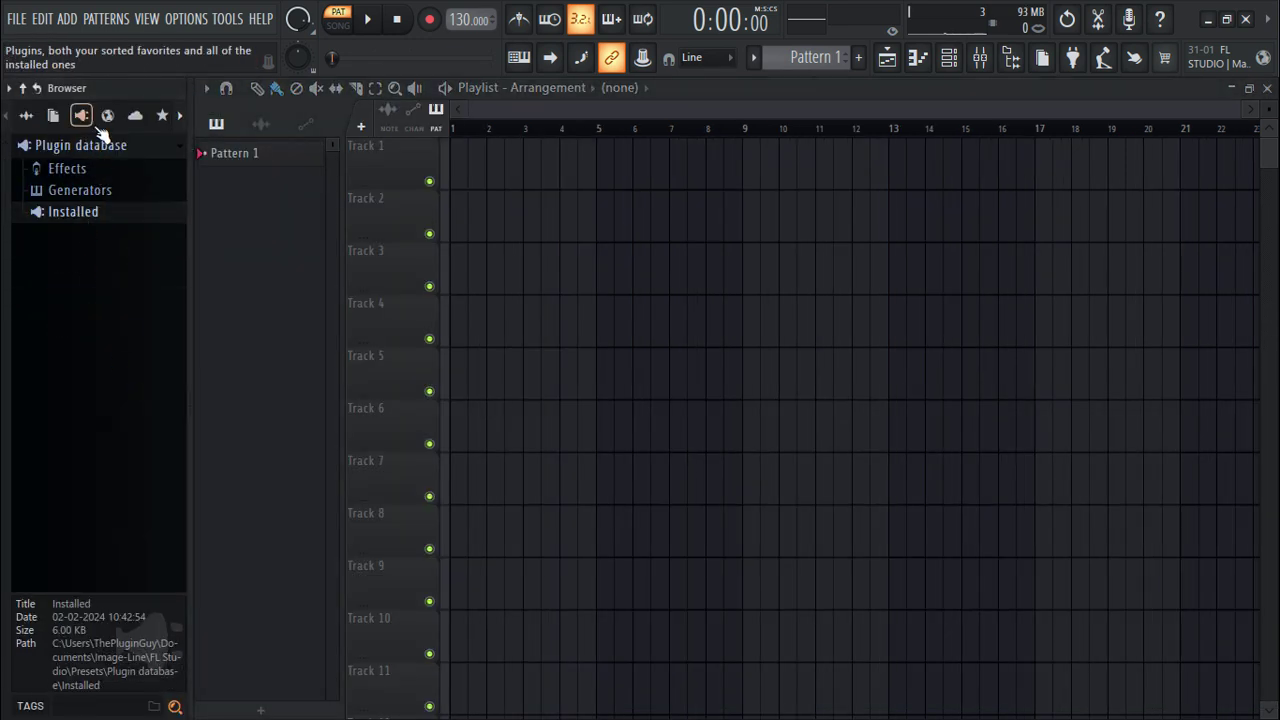
pyautogui.click(85, 215)
pyautogui.click(92, 235)
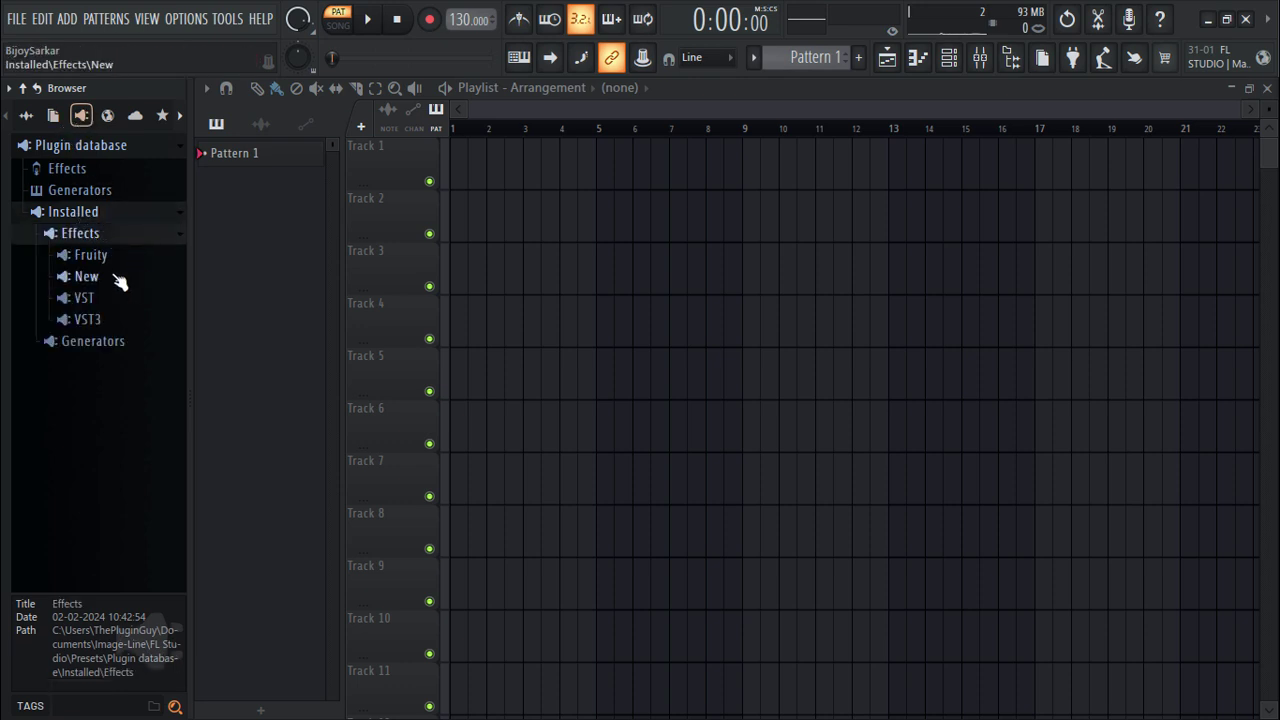
pyautogui.click(120, 277)
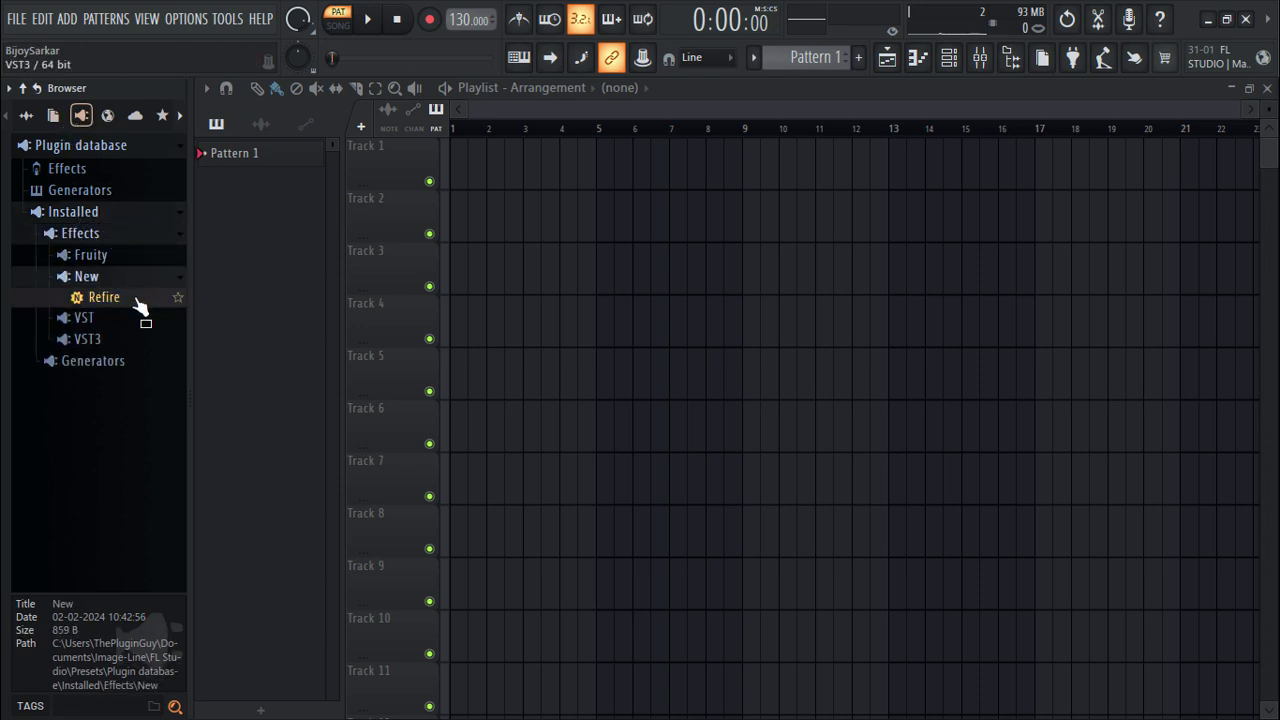
# Step: Open the mixer and drop Refire from the browser into a Master track effect slot
pyautogui.click(980, 57)
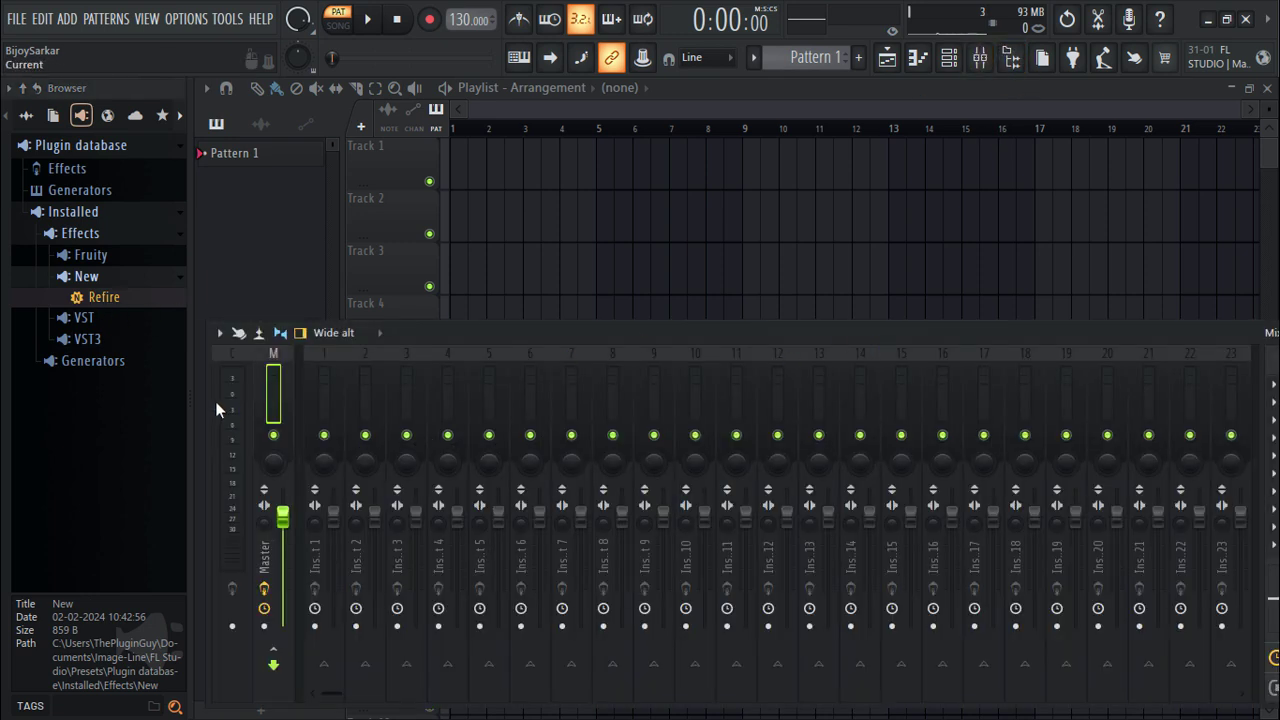
pyautogui.moveTo(207, 393); pyautogui.dragTo(571, 393)
pyautogui.moveTo(729, 328); pyautogui.dragTo(352, 353)
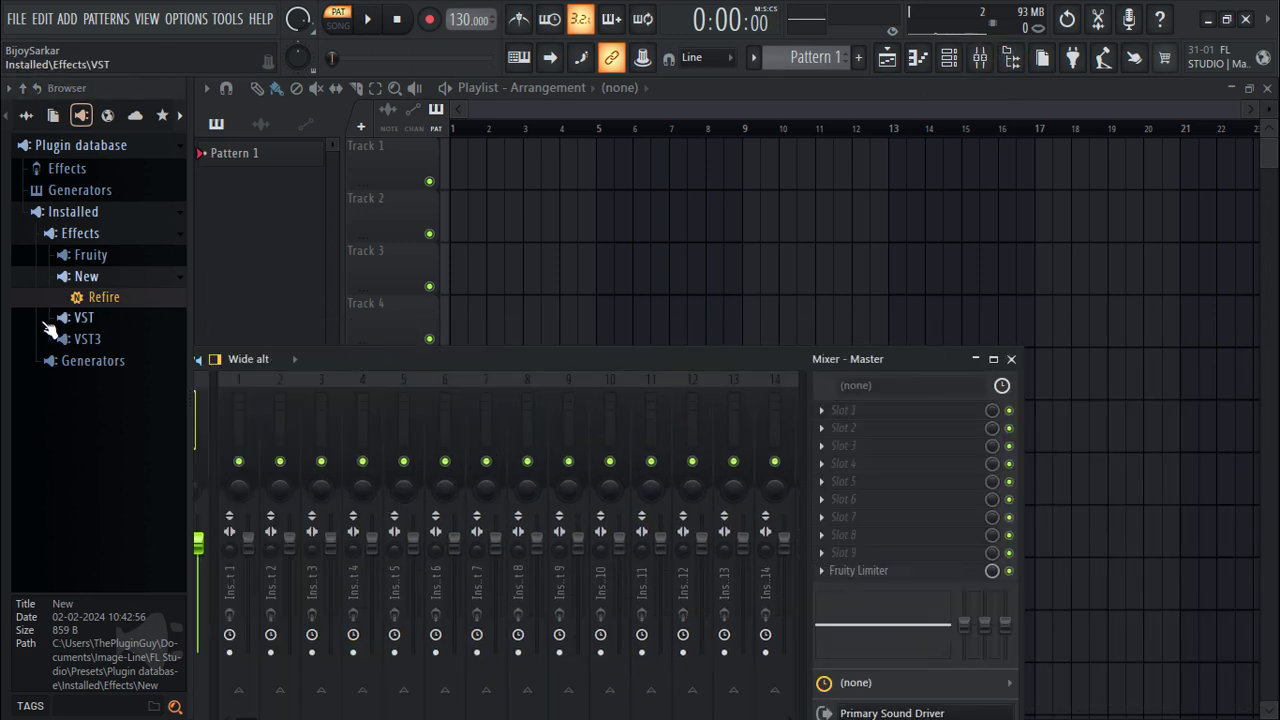
pyautogui.moveTo(82, 312); pyautogui.dragTo(856, 408)
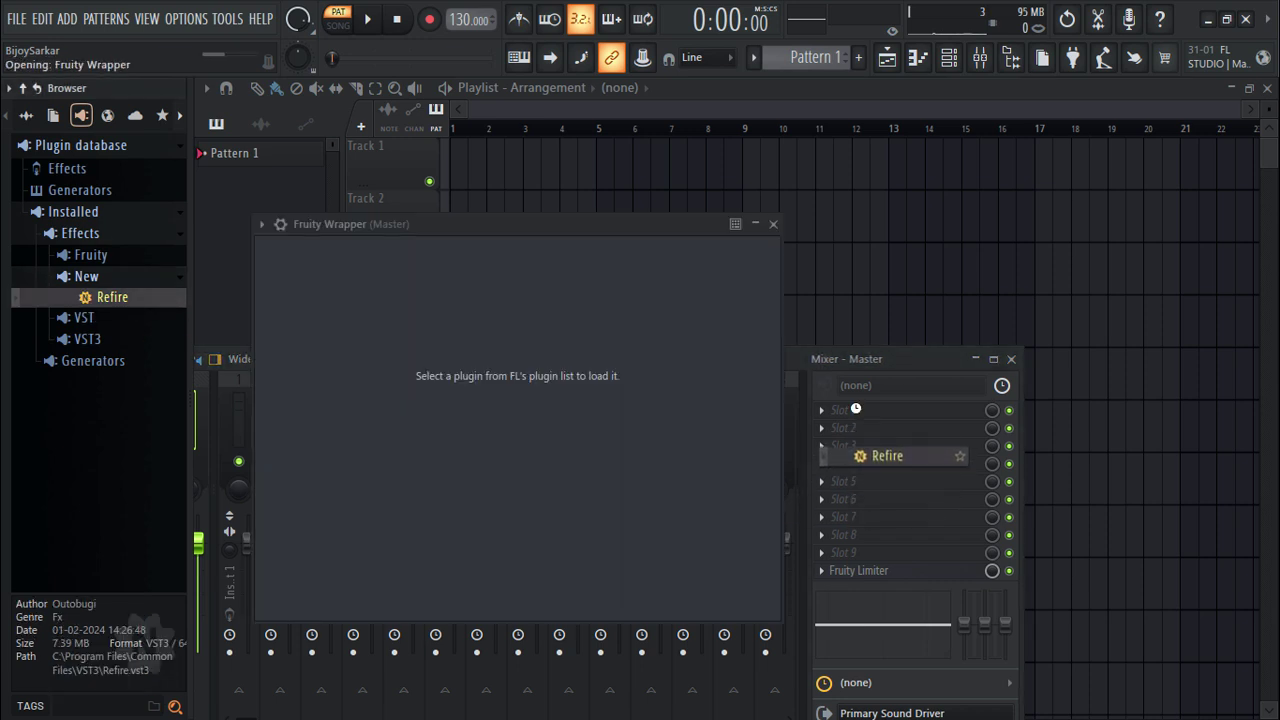
# Step: Reposition the Refire editor and select the Enhance preset from its preset list
pyautogui.moveTo(691, 220); pyautogui.dragTo(867, 196)
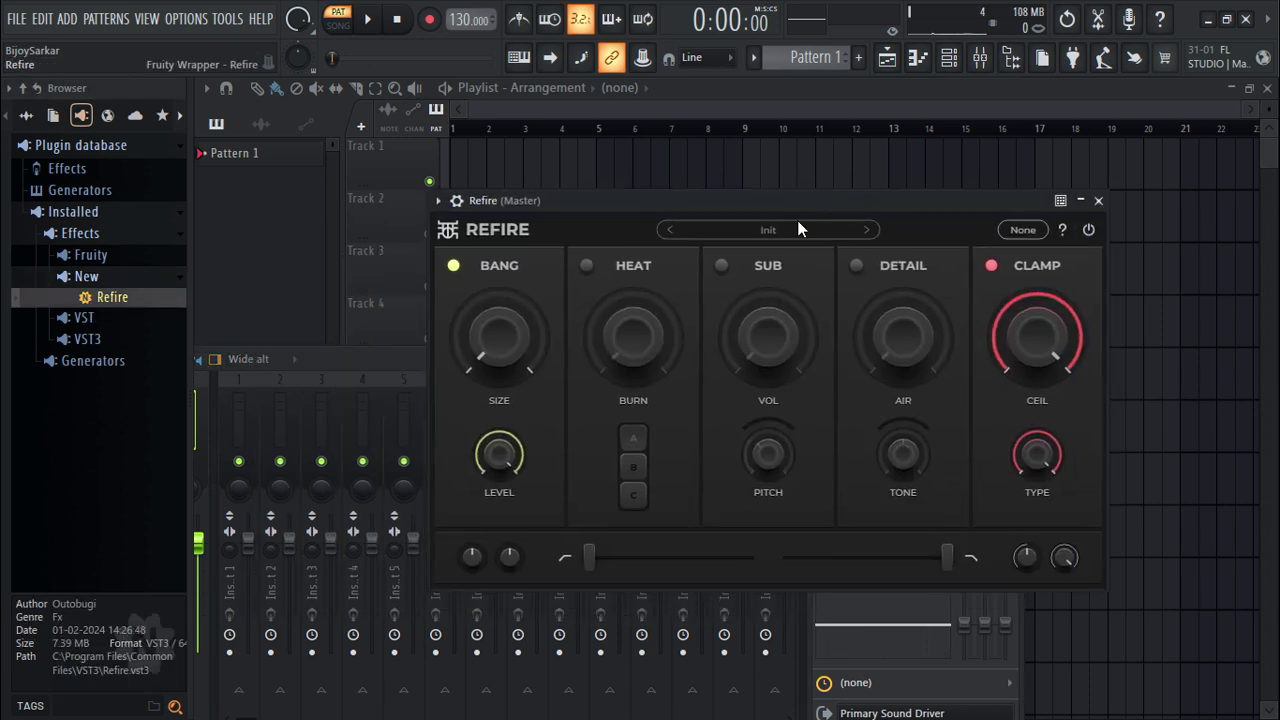
pyautogui.click(788, 226)
pyautogui.click(633, 328)
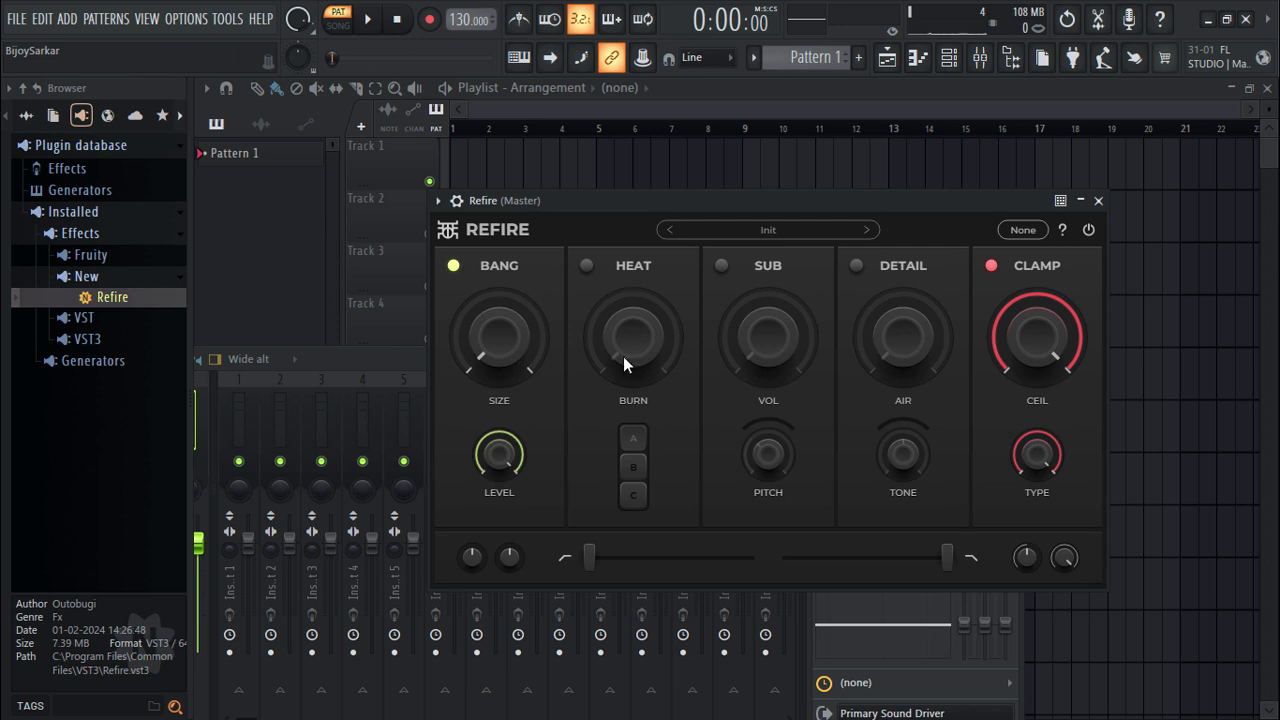
pyautogui.click(722, 240)
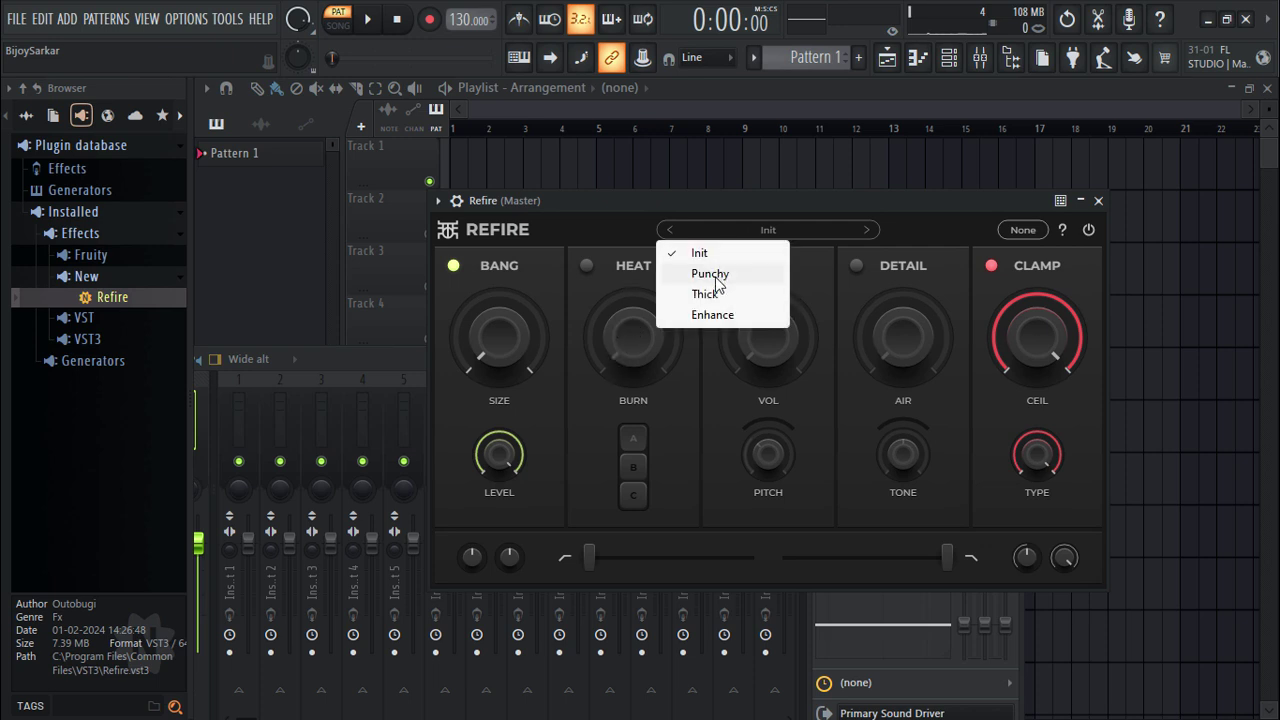
pyautogui.click(716, 314)
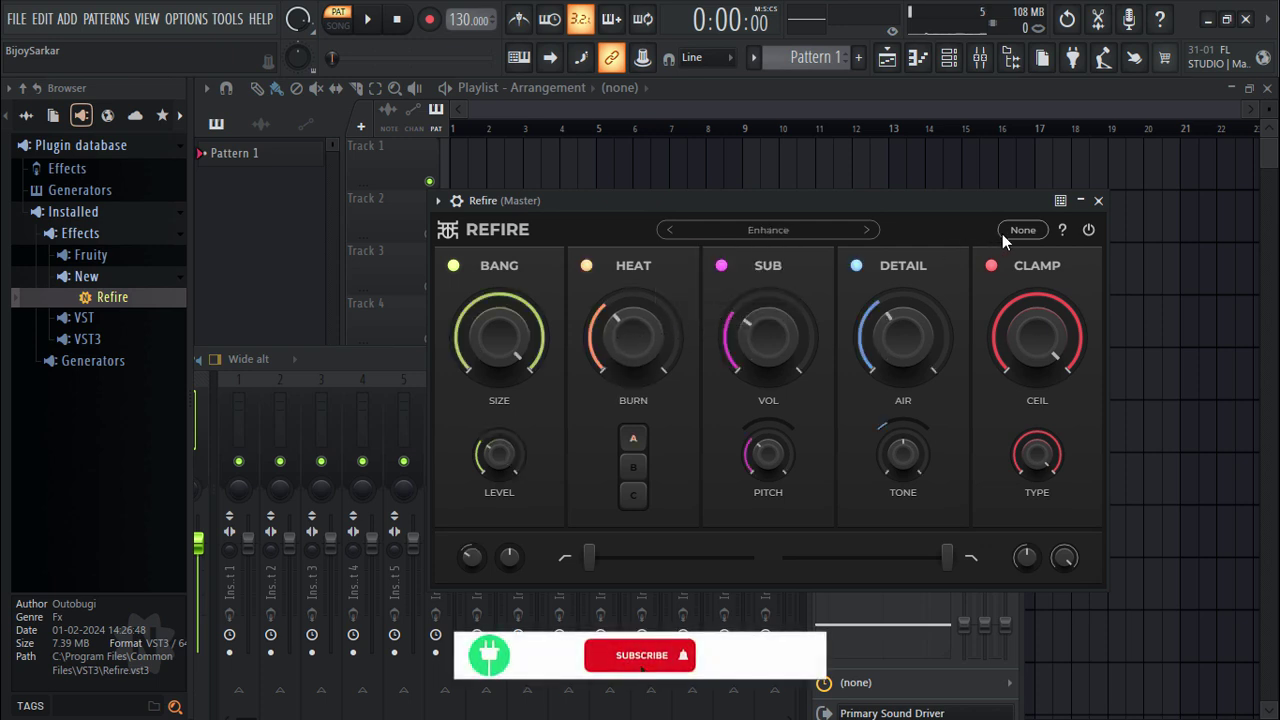